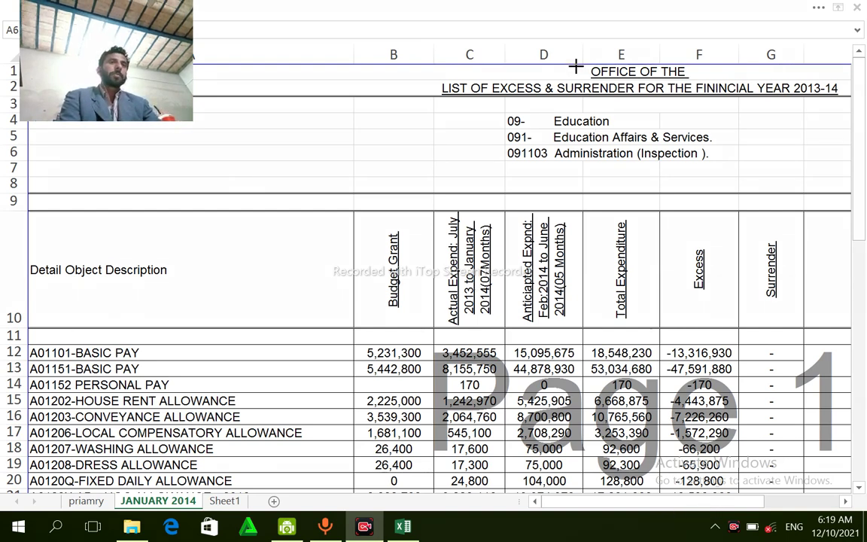
Mark the report's two title lines and the three education heading lines with red pen strokes.
mouse_move(575, 66)
mouse_down()
mouse_move(600, 84)
mouse_move(677, 79)
mouse_up()
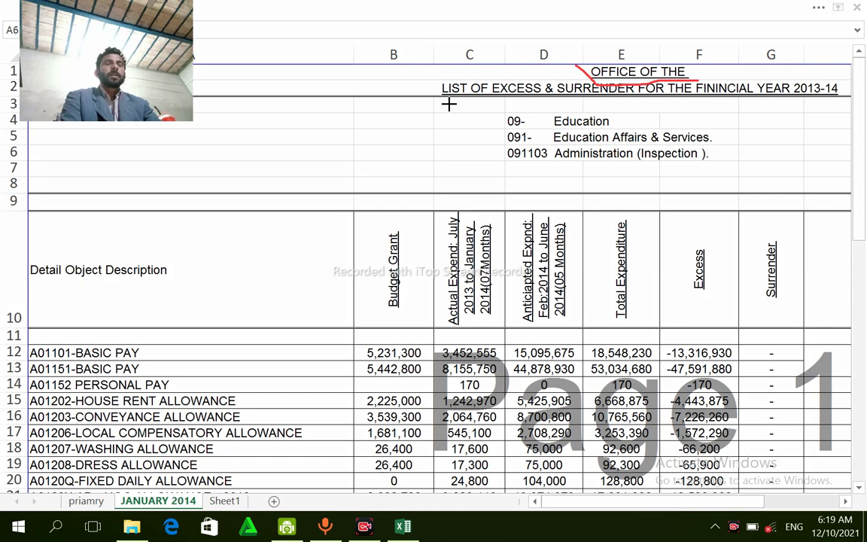
mouse_move(448, 104)
mouse_down()
mouse_move(787, 108)
mouse_move(836, 97)
mouse_up()
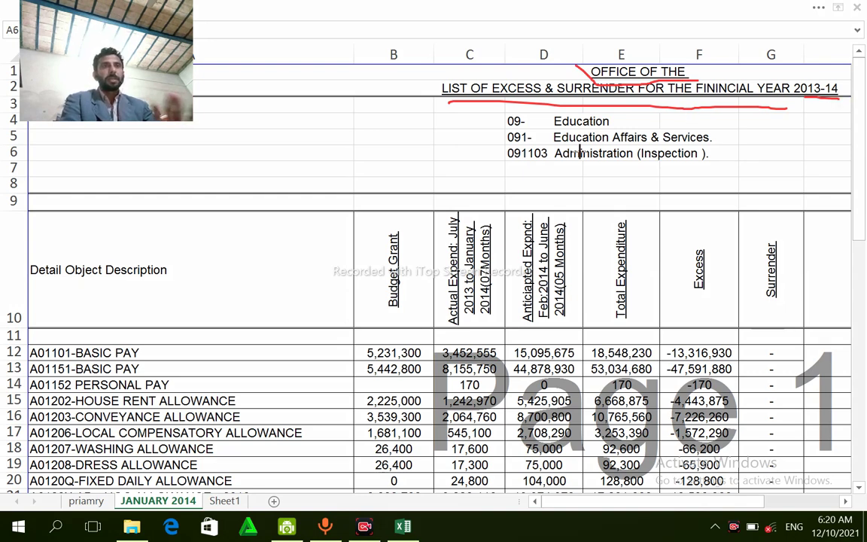
mouse_move(547, 115)
mouse_down()
mouse_move(553, 128)
mouse_move(581, 130)
mouse_move(550, 146)
mouse_move(571, 147)
mouse_move(552, 165)
mouse_move(602, 165)
mouse_up()
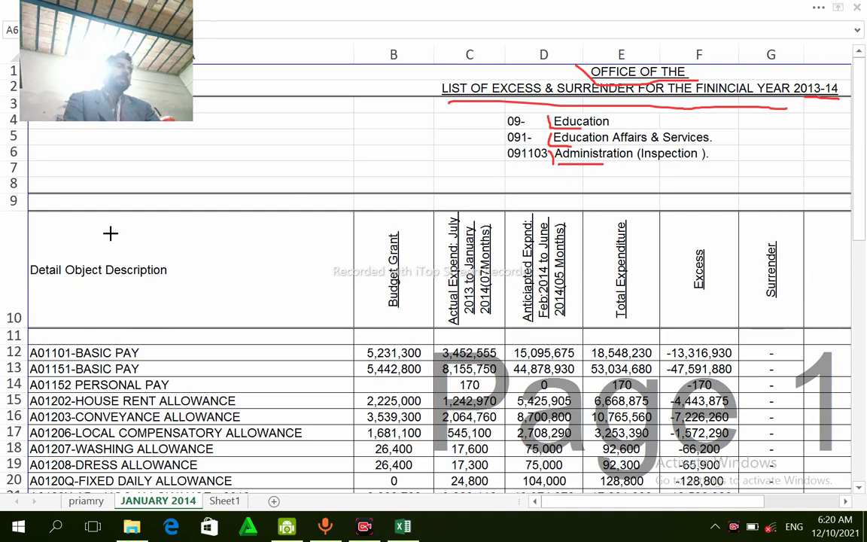
Circle the Detail Object Description heading in red and mark the pay and allowance rows beneath it.
drag(79, 233, 184, 285)
drag(118, 285, 6, 273)
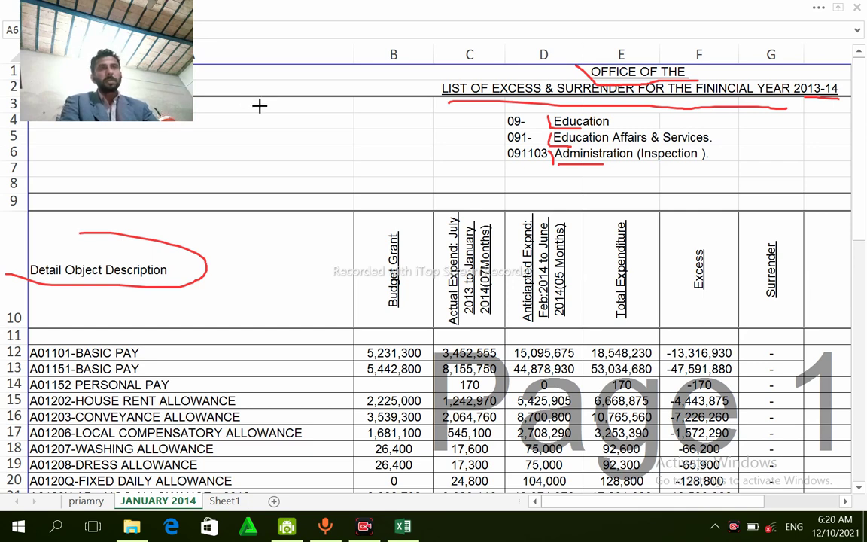
drag(304, 108, 337, 109)
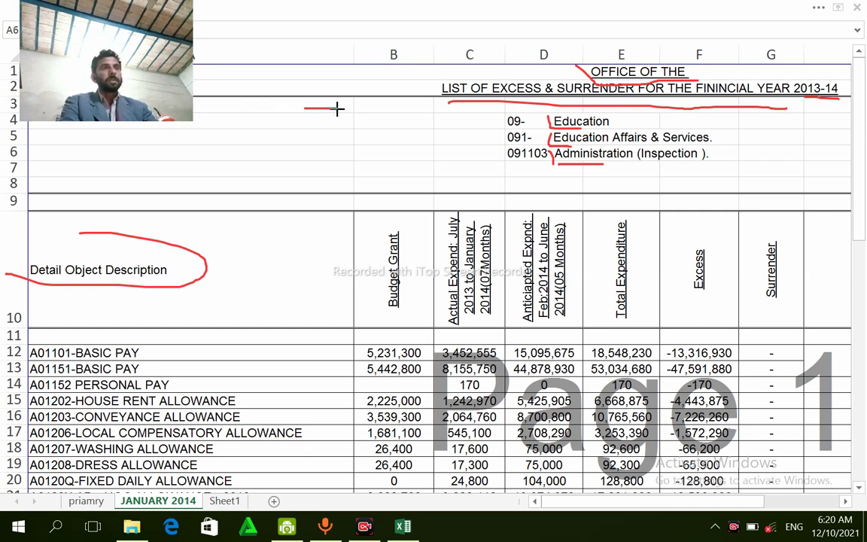
drag(198, 198, 270, 202)
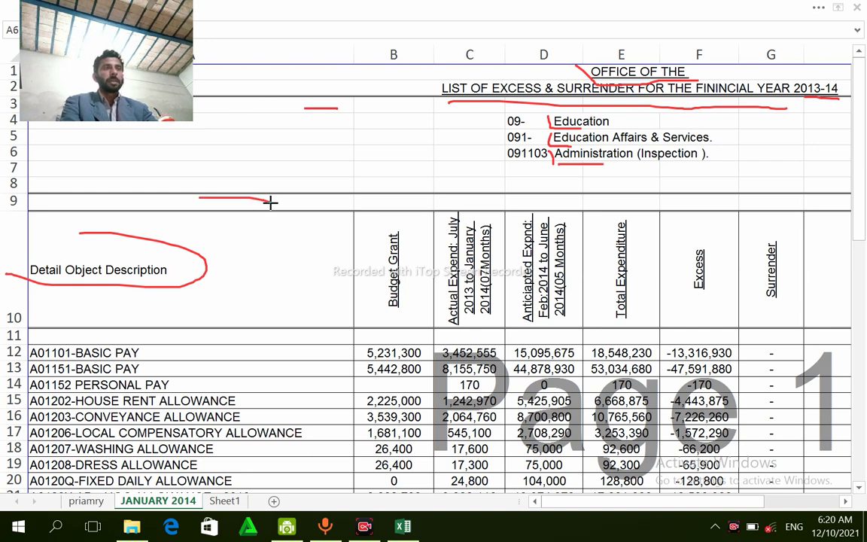
mouse_move(177, 232)
mouse_down()
mouse_move(203, 287)
mouse_move(51, 300)
mouse_up()
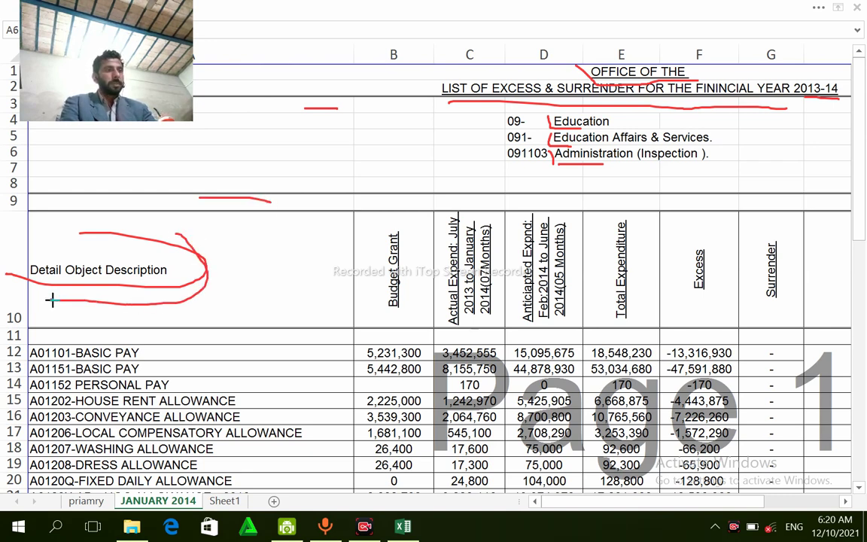
mouse_move(160, 342)
mouse_down()
mouse_move(161, 366)
mouse_move(194, 382)
mouse_up()
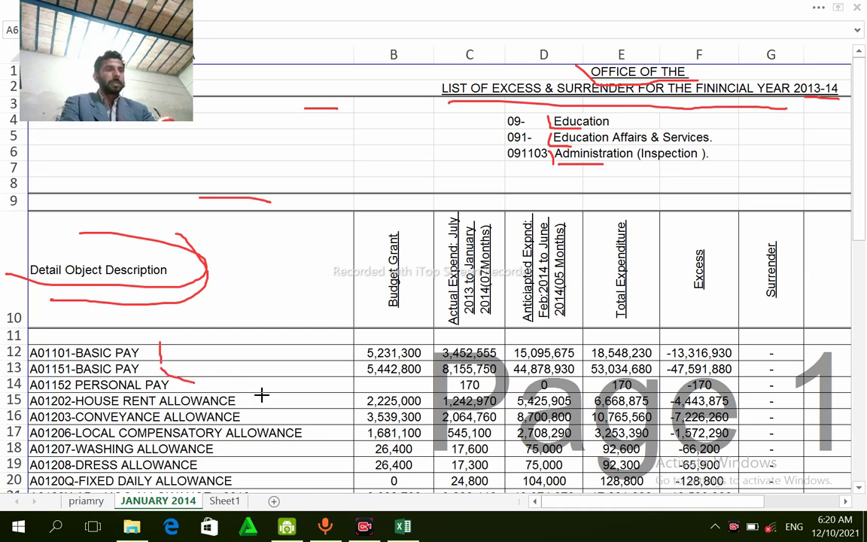
drag(261, 393, 263, 406)
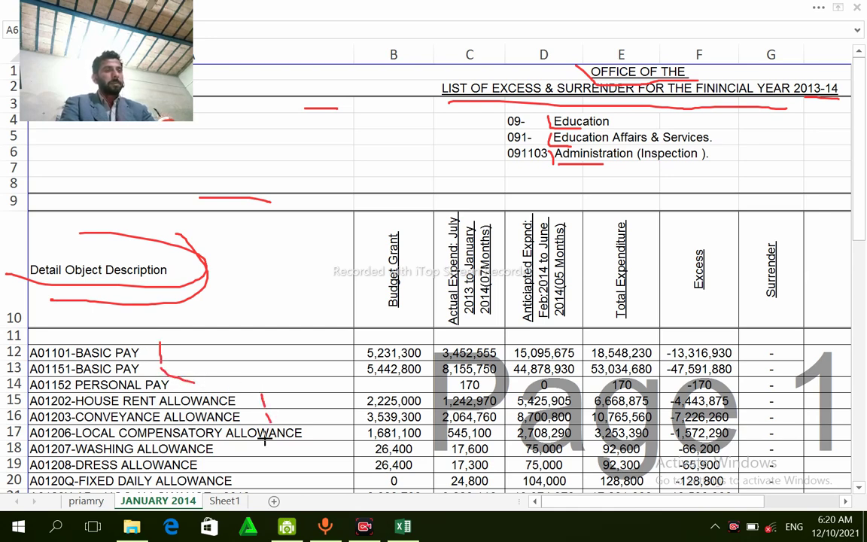
drag(257, 452, 258, 464)
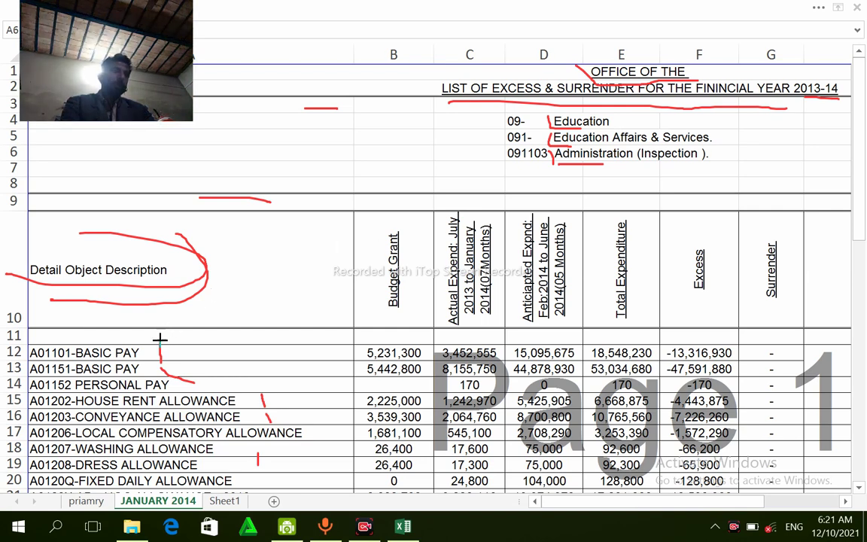
Mark the Budget Grant and Actual Expend headings in red and underline their amounts for A01101-BASIC PAY.
drag(371, 251, 371, 304)
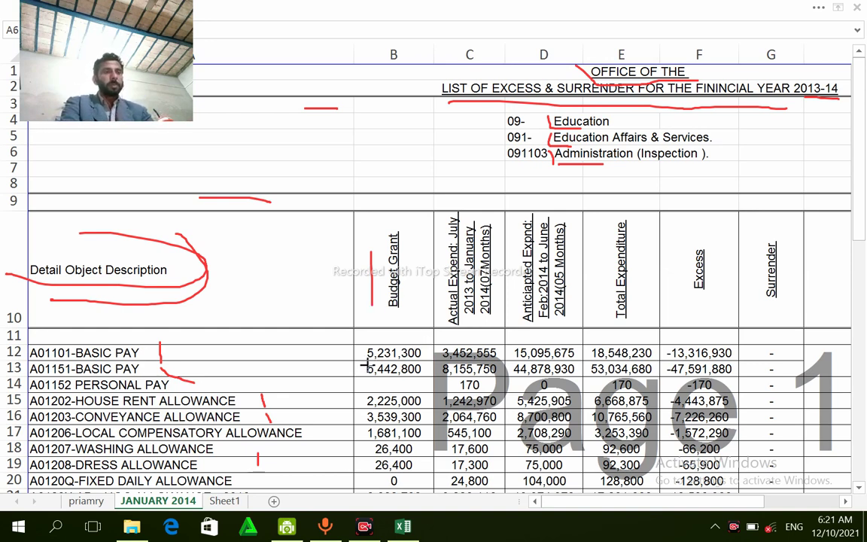
drag(369, 362, 412, 362)
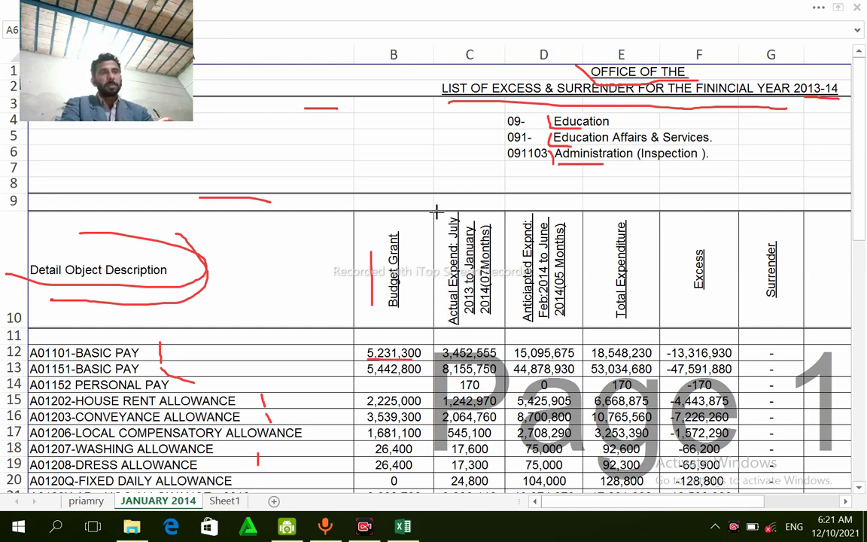
mouse_move(436, 213)
mouse_down()
mouse_move(429, 306)
mouse_move(438, 329)
mouse_up()
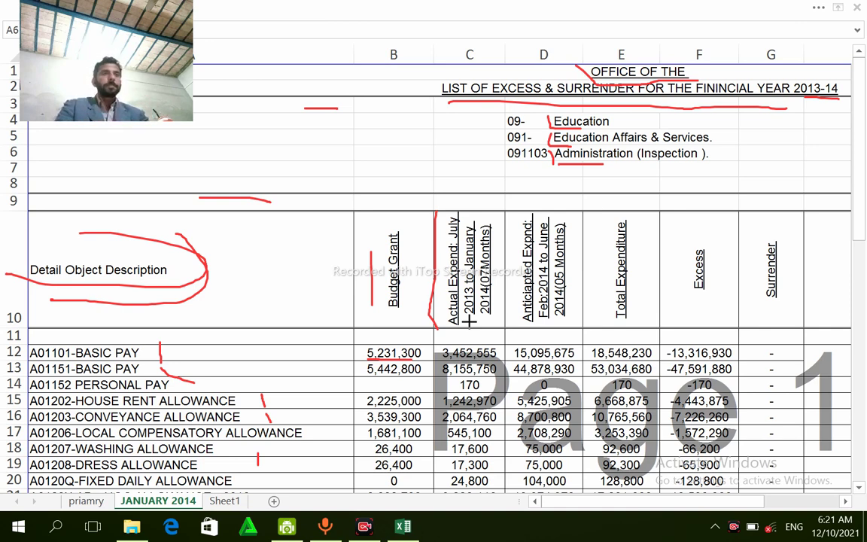
drag(449, 365, 476, 365)
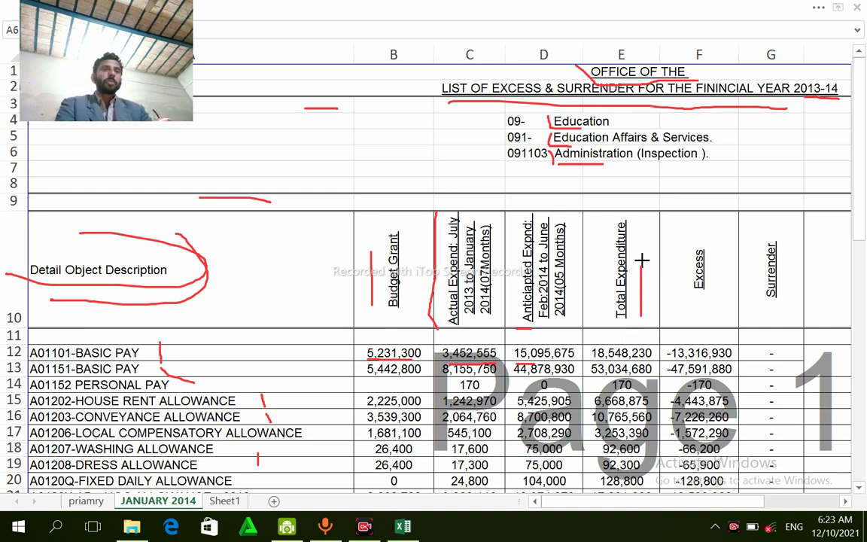
Mark the Total Expenditure heading and the row 12 expenditure and Excess amounts in red, and clear all pen annotations.
drag(640, 314, 645, 242)
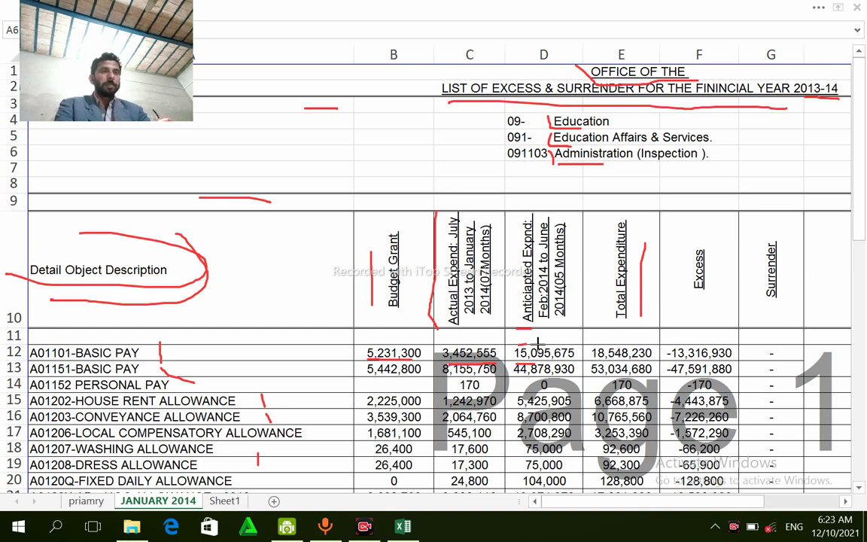
drag(518, 344, 560, 342)
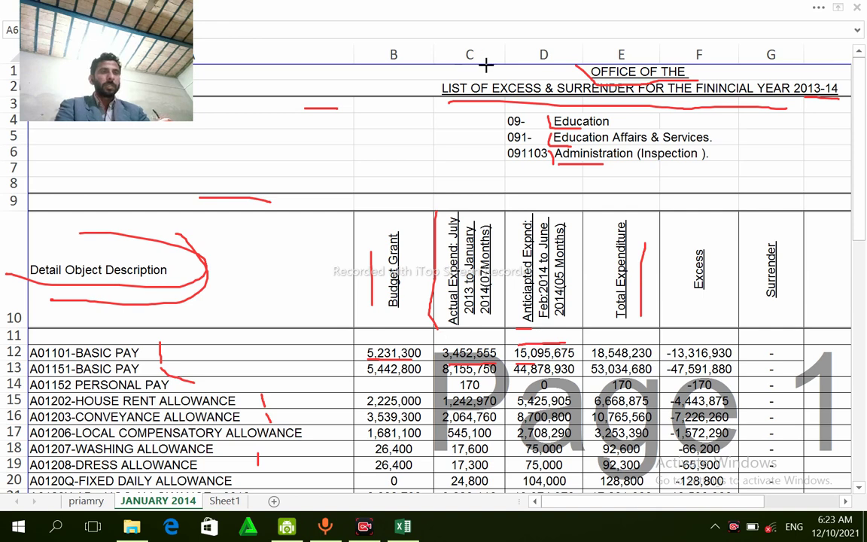
drag(448, 343, 497, 340)
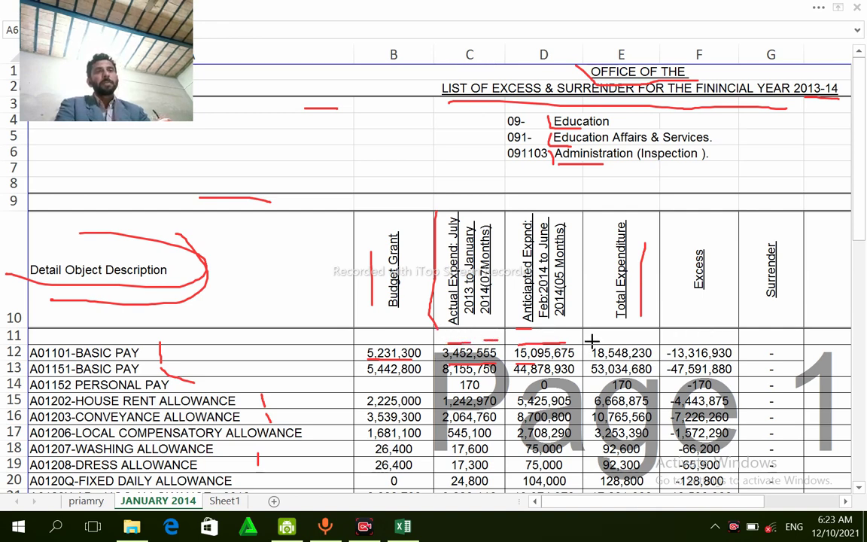
mouse_move(592, 341)
mouse_down()
mouse_move(586, 357)
mouse_move(652, 360)
mouse_move(658, 351)
mouse_move(596, 339)
mouse_up()
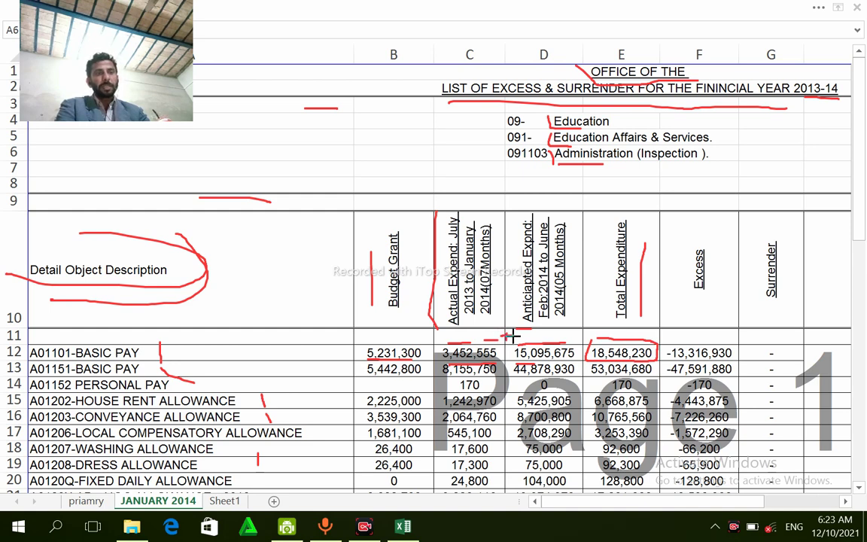
drag(482, 326, 534, 331)
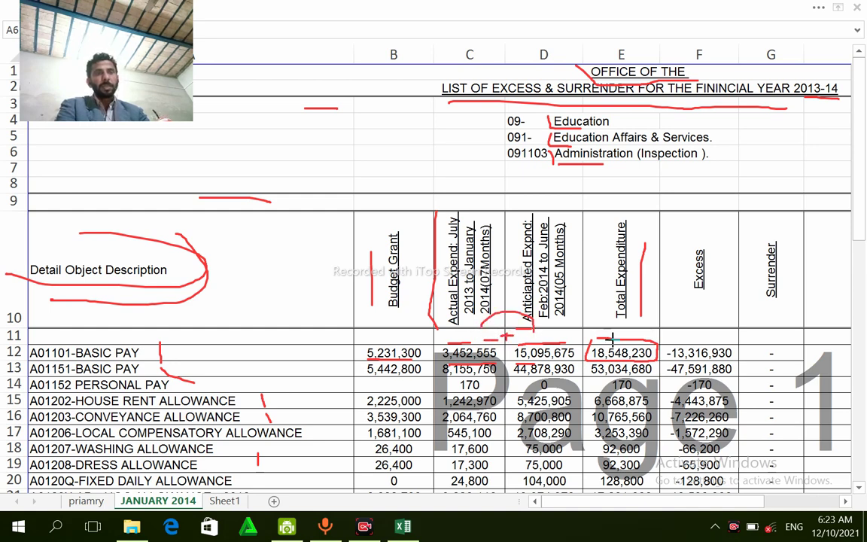
drag(606, 333, 652, 329)
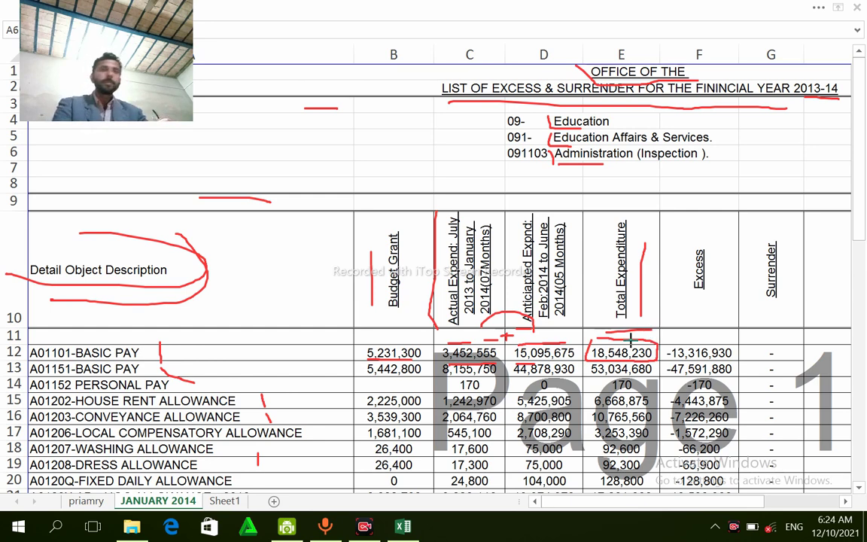
drag(678, 340, 699, 339)
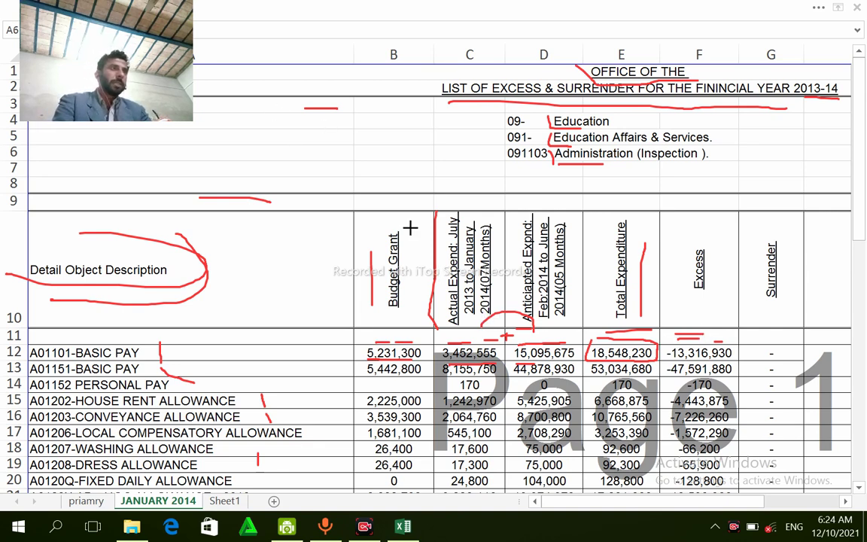
key(Escape)
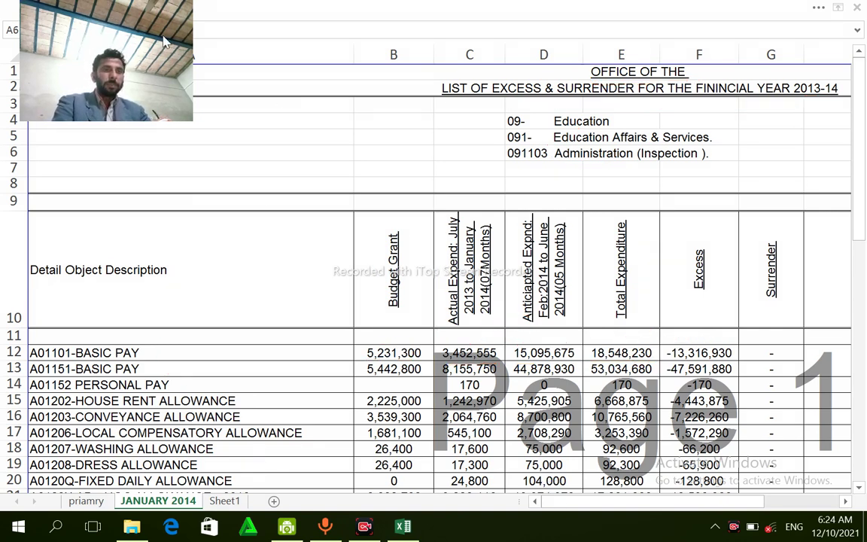
Uncover the formula bar and examine the Excess and Total Expenditure formulas in row 12 together with the Budget Grant amount.
drag(164, 41, 154, 115)
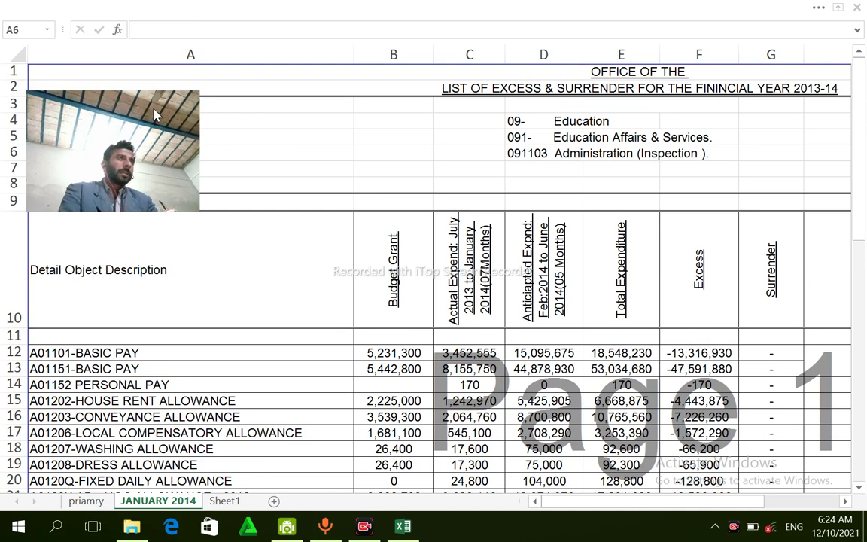
drag(154, 114, 186, 127)
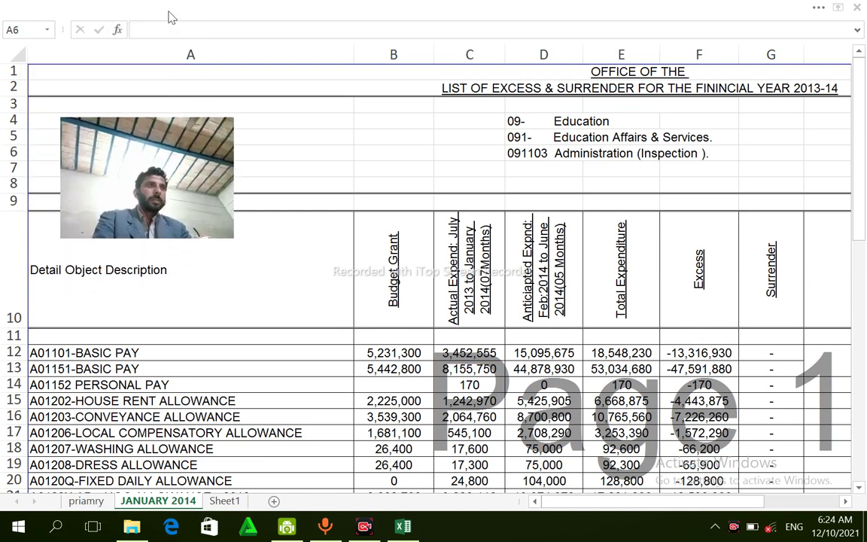
click(698, 351)
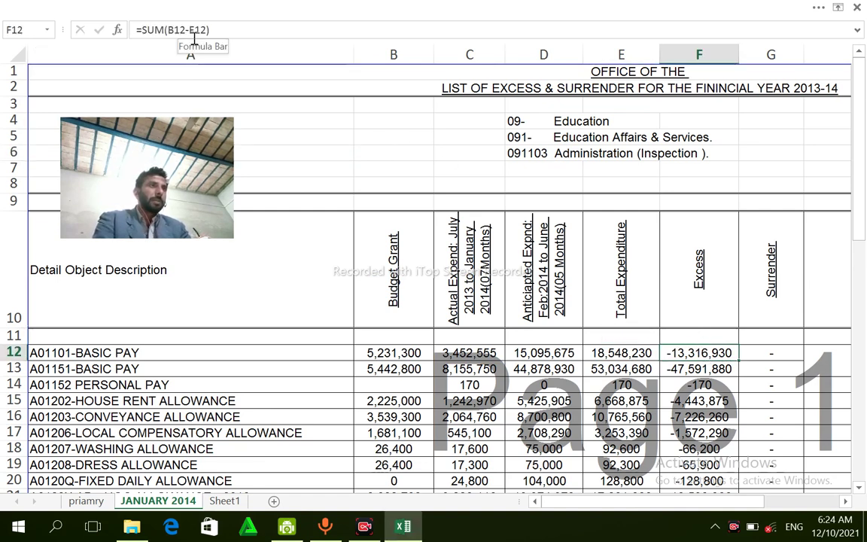
click(377, 351)
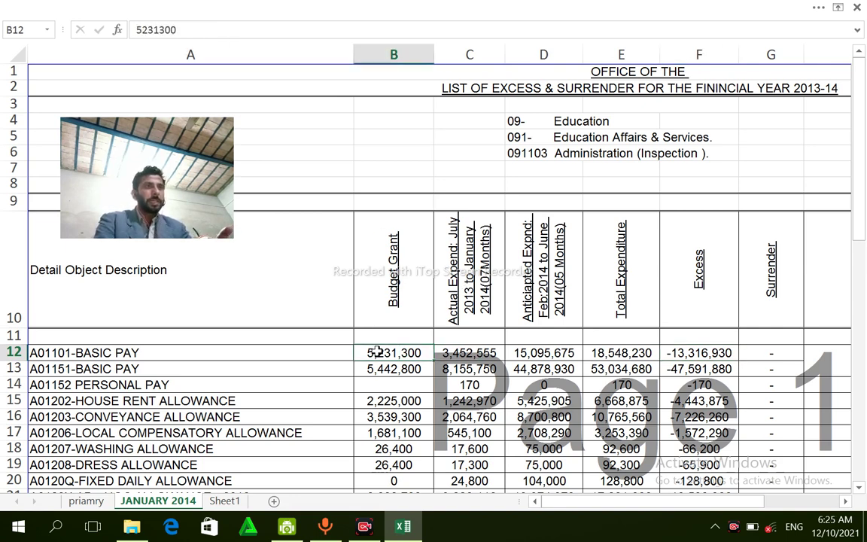
click(705, 355)
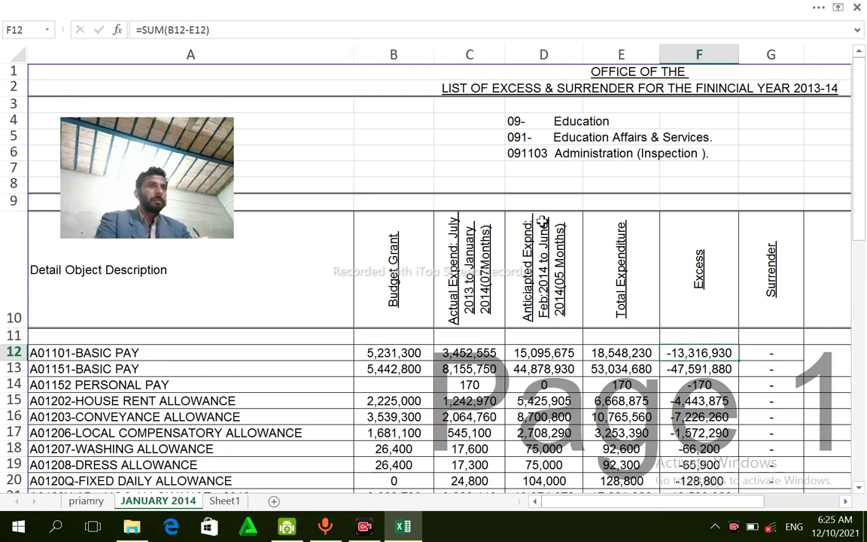
click(613, 359)
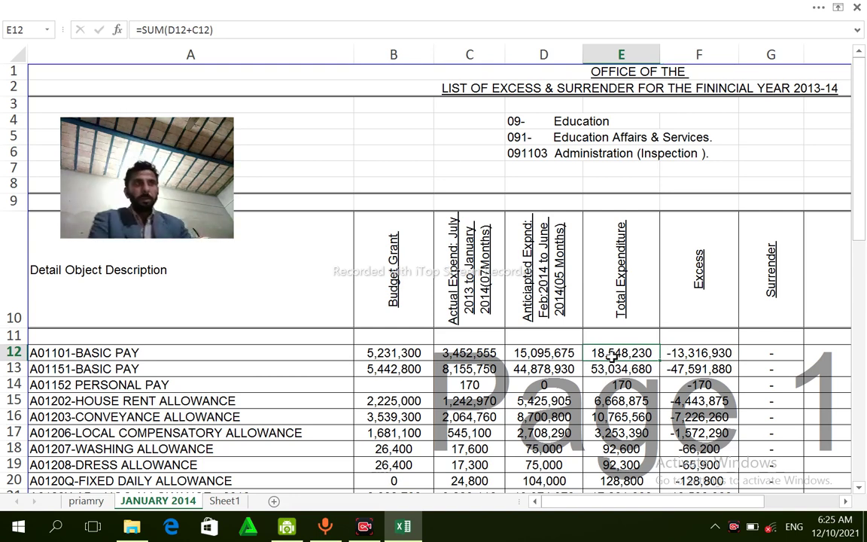
click(388, 353)
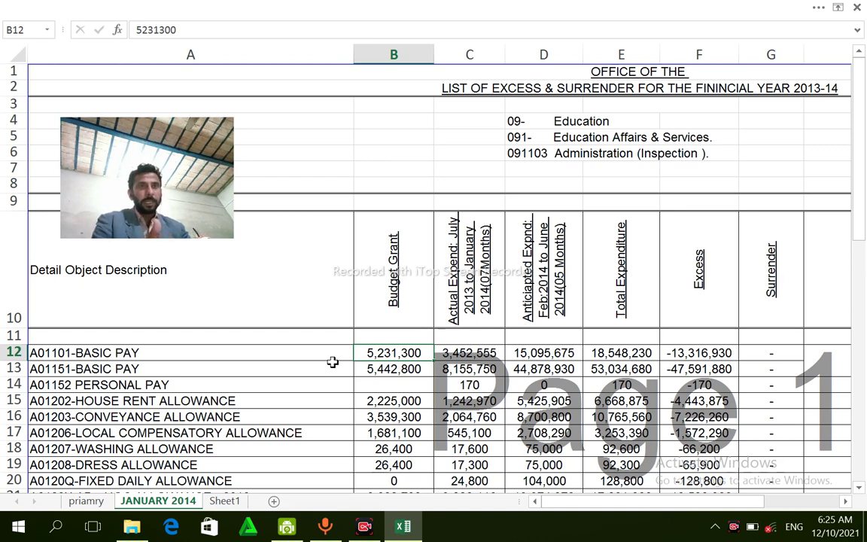
click(678, 352)
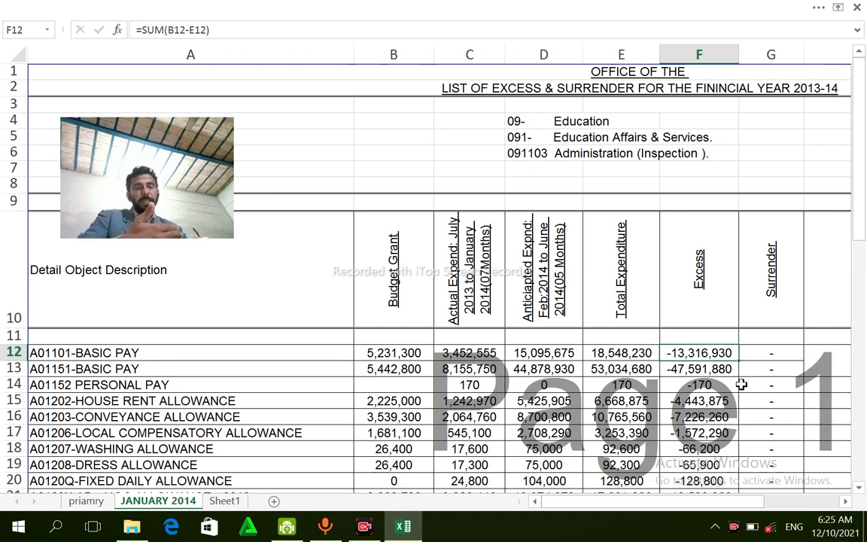
Check the Surrender, Budget Grant and Excess cells of row 12, and inspect the Excess formula in row 13.
click(772, 352)
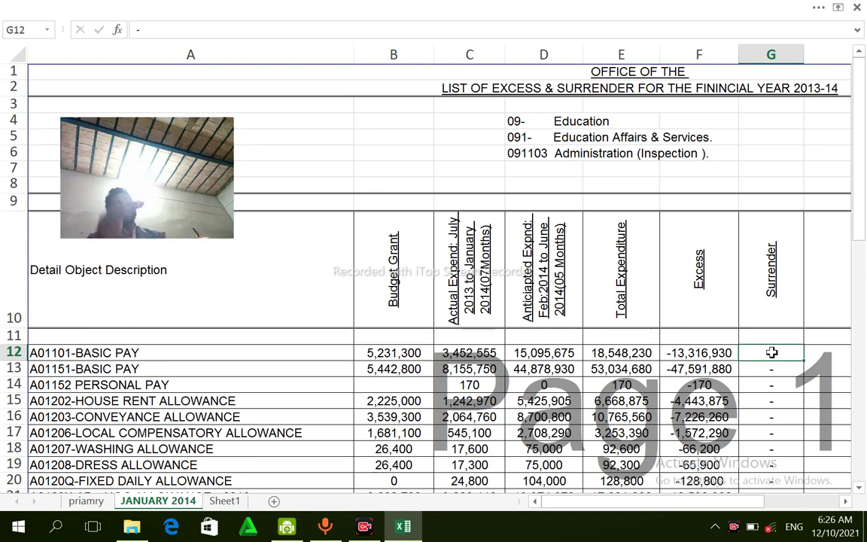
click(402, 349)
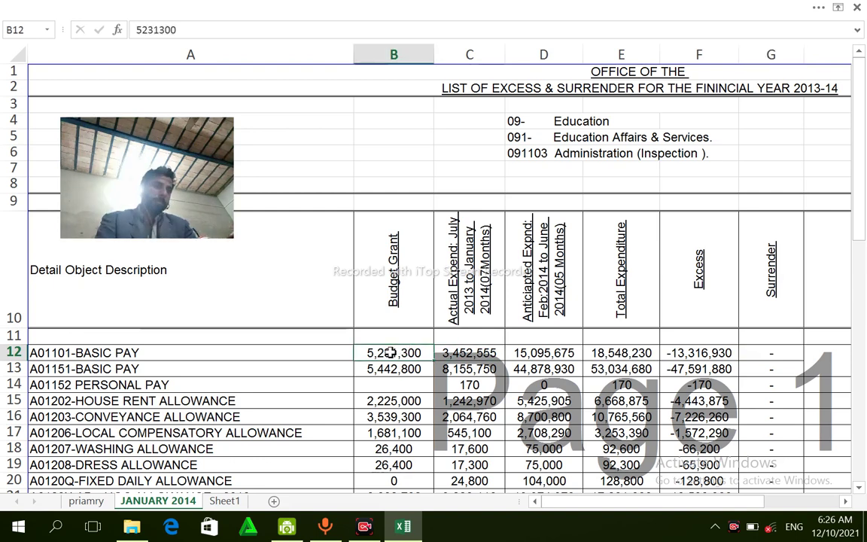
click(700, 354)
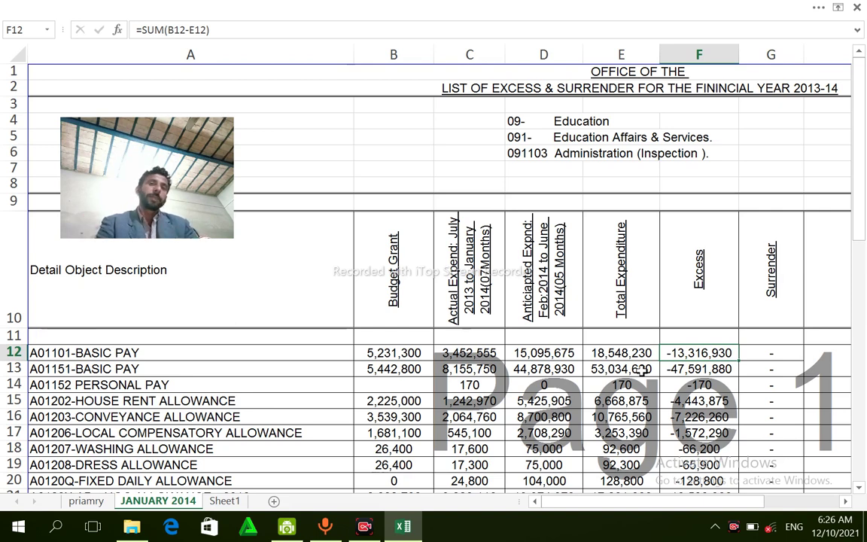
key(Right)
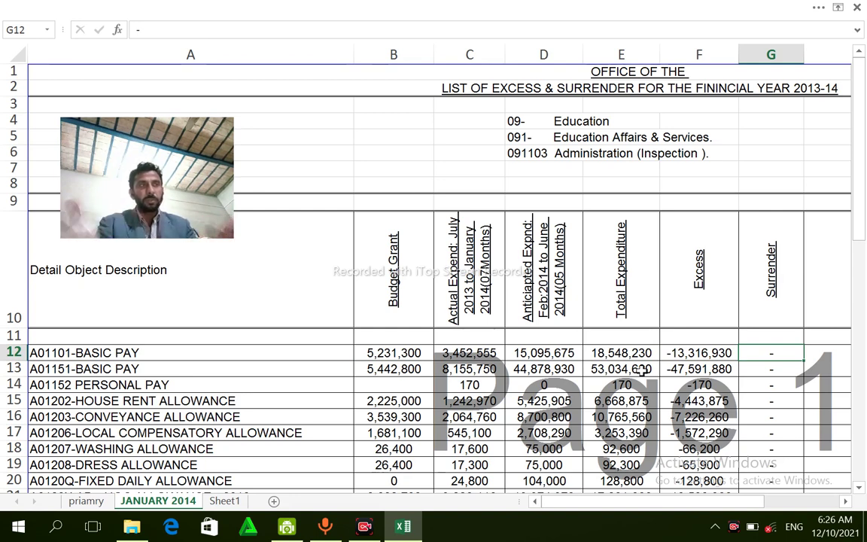
key(Down)
key(Left)
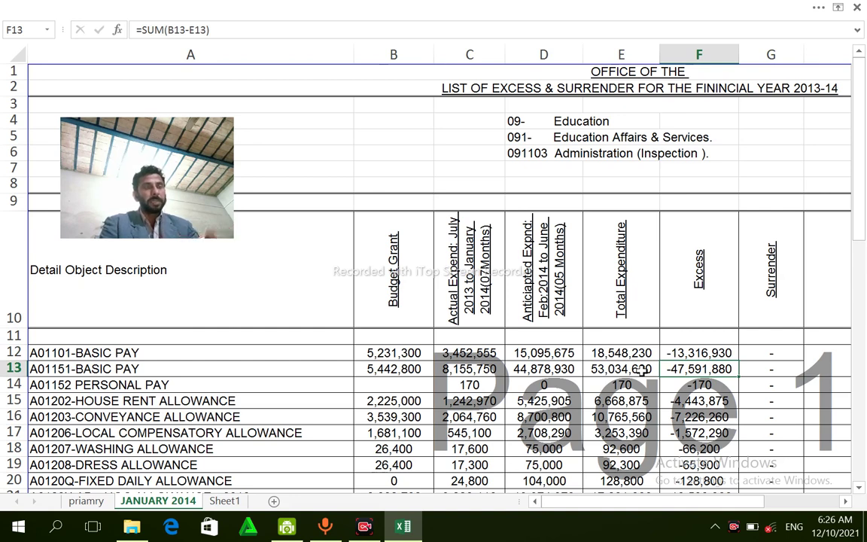
Step down the Excess column and inspect the formulas of A01152 PERSONAL PAY and A01202-HOUSE RENT ALLOWANCE.
key(Down)
key(Down)
key(Down)
key(Down)
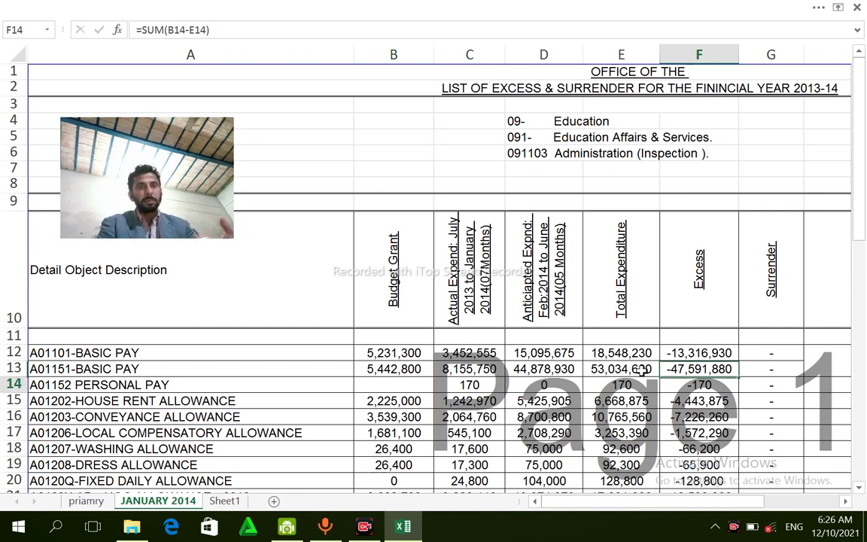
key(Up)
key(Up)
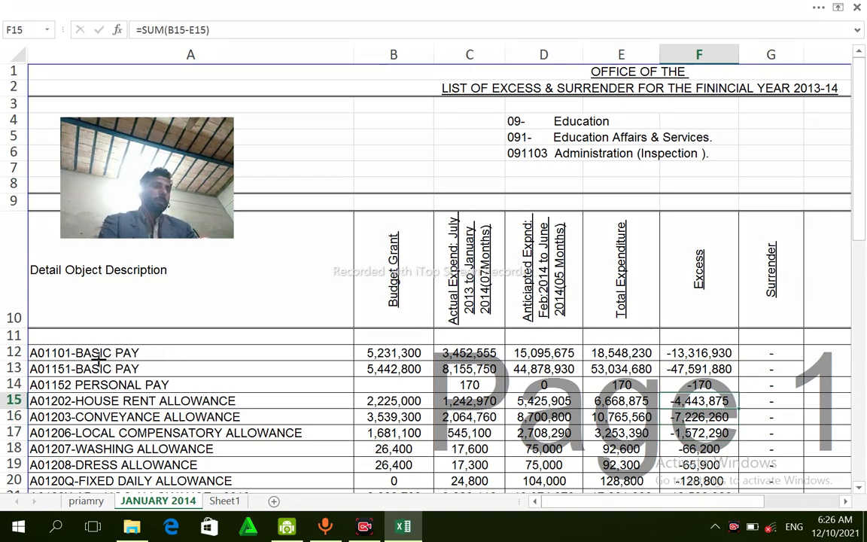
Underline in red the detail object descriptions from A01101-BASIC PAY to A01208-DRESS ALLOWANCE, and clear all pen annotations.
drag(98, 359, 156, 359)
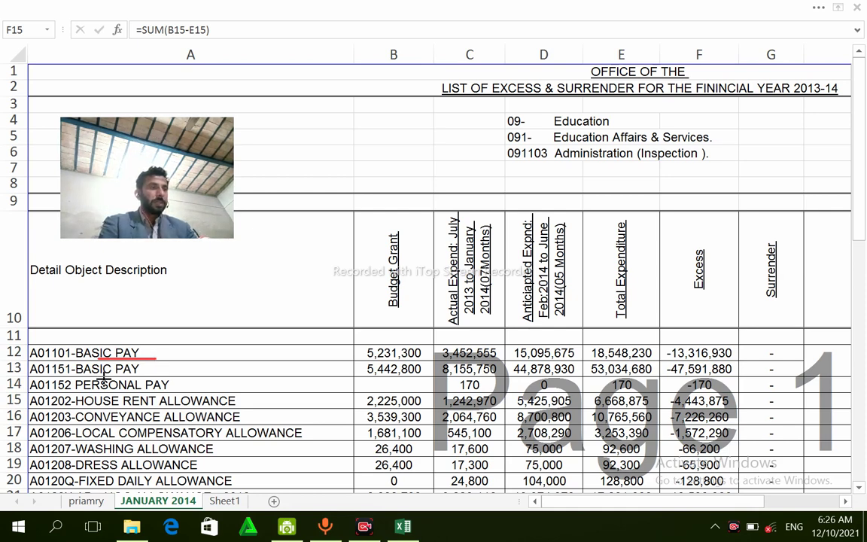
drag(102, 375, 170, 367)
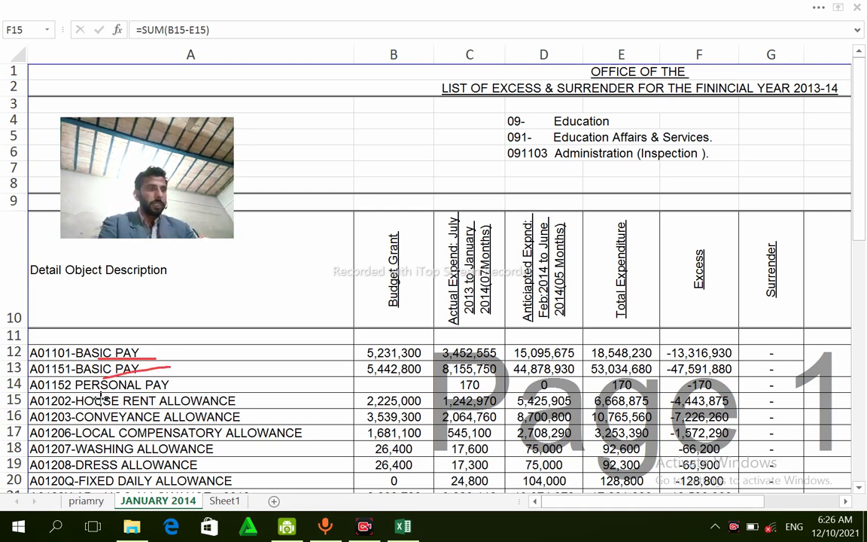
mouse_move(75, 392)
mouse_down()
mouse_move(147, 389)
mouse_move(177, 407)
mouse_move(207, 405)
mouse_up()
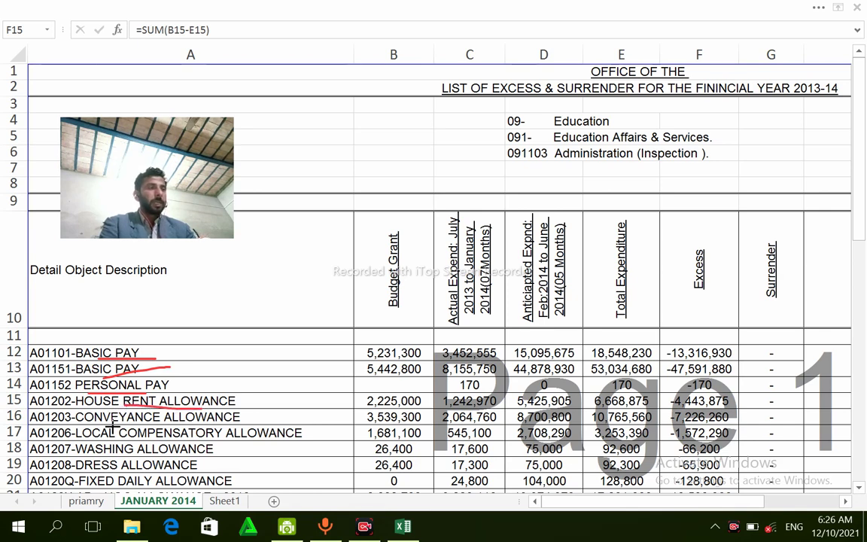
drag(113, 428, 180, 425)
drag(139, 447, 253, 446)
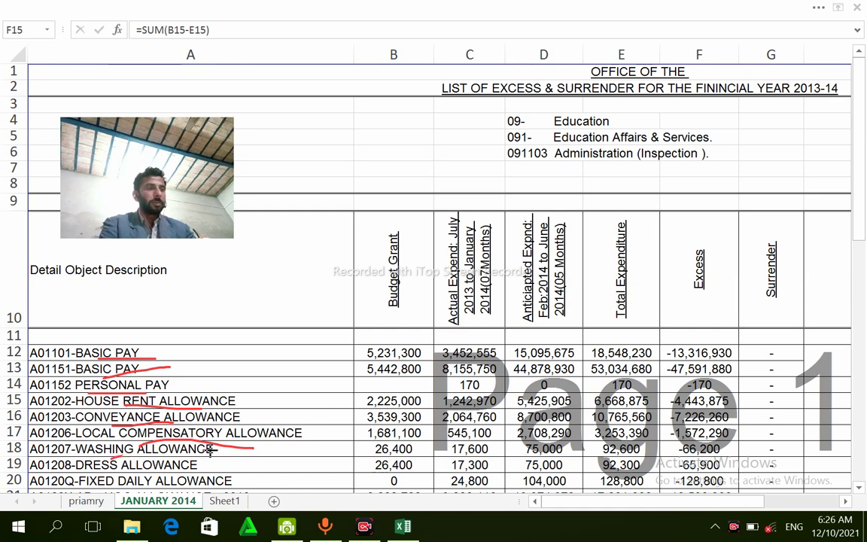
drag(111, 457, 197, 455)
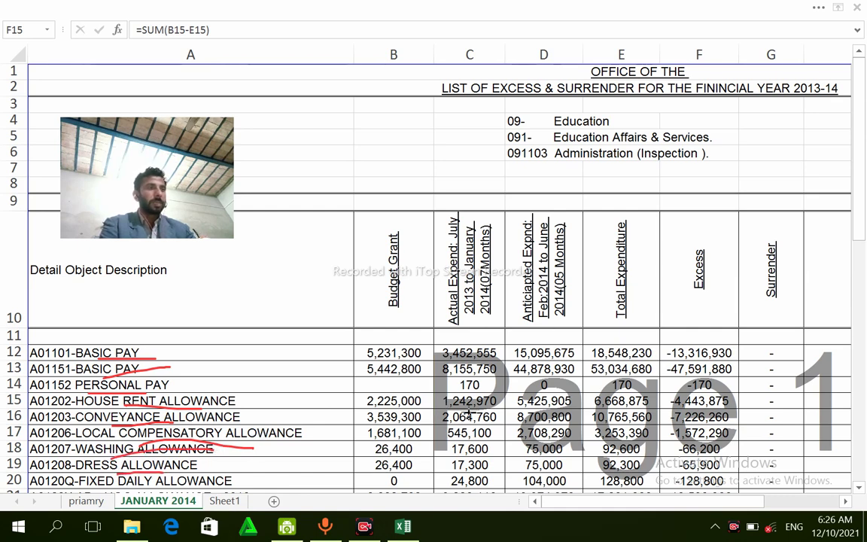
click(553, 505)
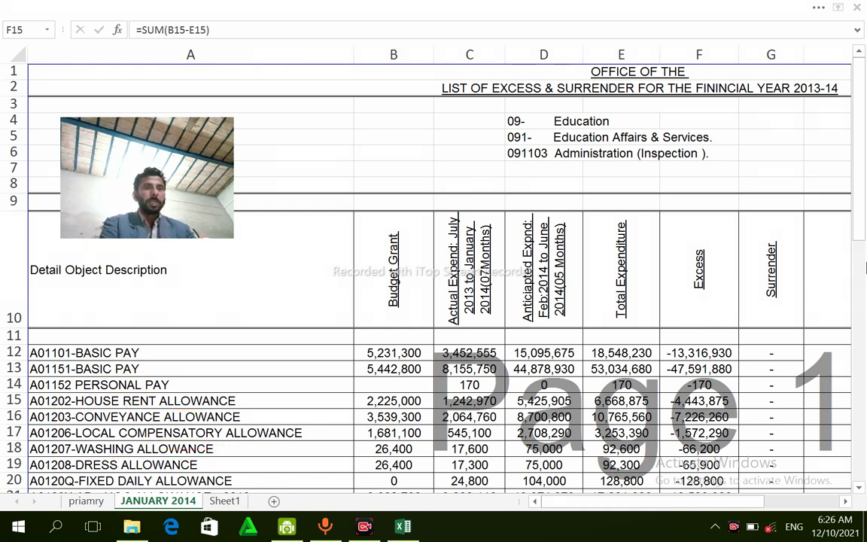
Underline in red the Dress Allowance name and its Budget Grant, plus the allowance names from A01211-HILL to around A01224-ENTERTAINMENT.
click(863, 228)
drag(863, 228, 862, 292)
drag(169, 173, 113, 56)
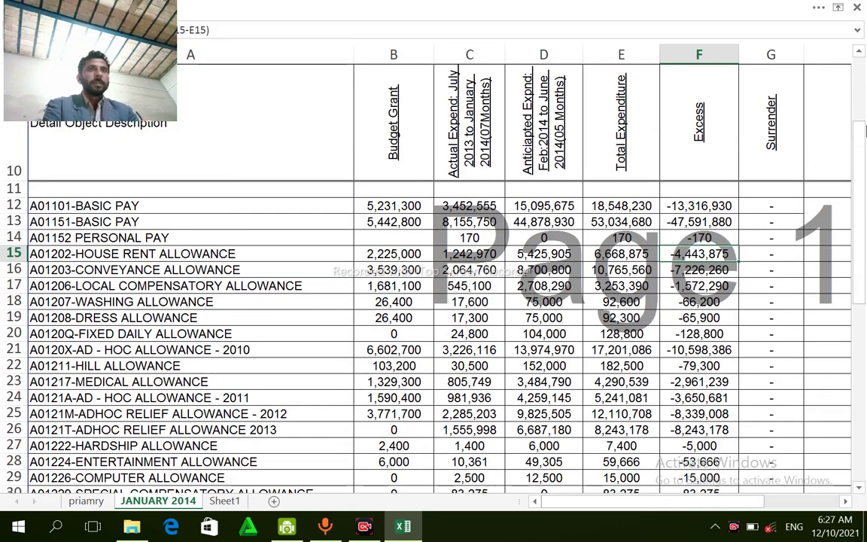
mouse_move(863, 167)
mouse_down()
mouse_move(863, 184)
mouse_move(863, 173)
mouse_up()
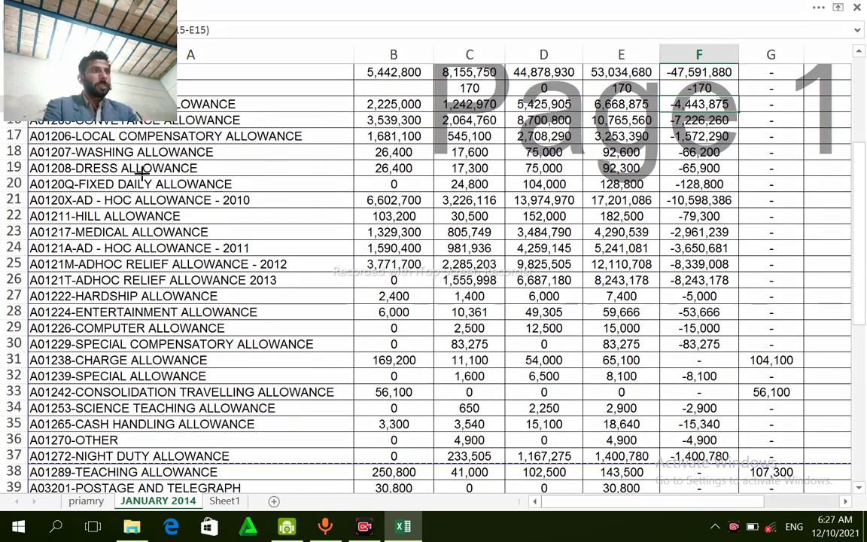
key(ctrl+2)
drag(140, 173, 253, 170)
drag(371, 175, 397, 175)
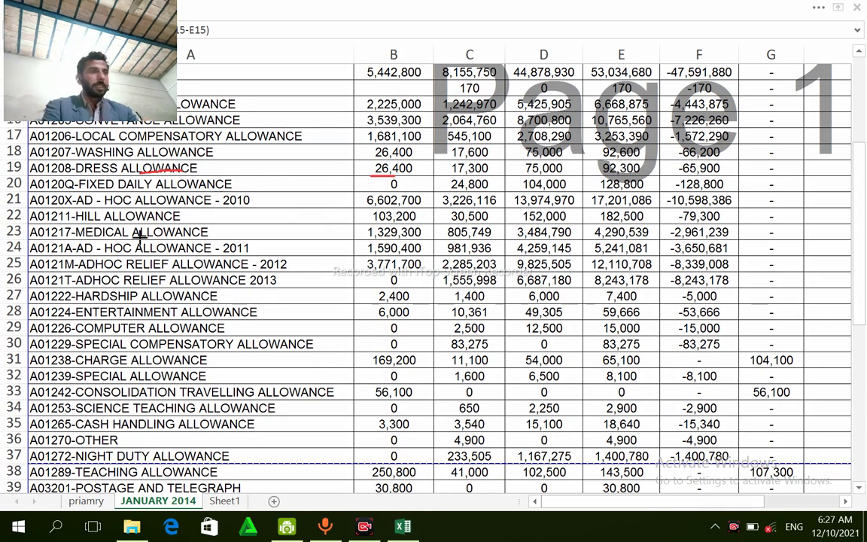
drag(115, 222, 190, 218)
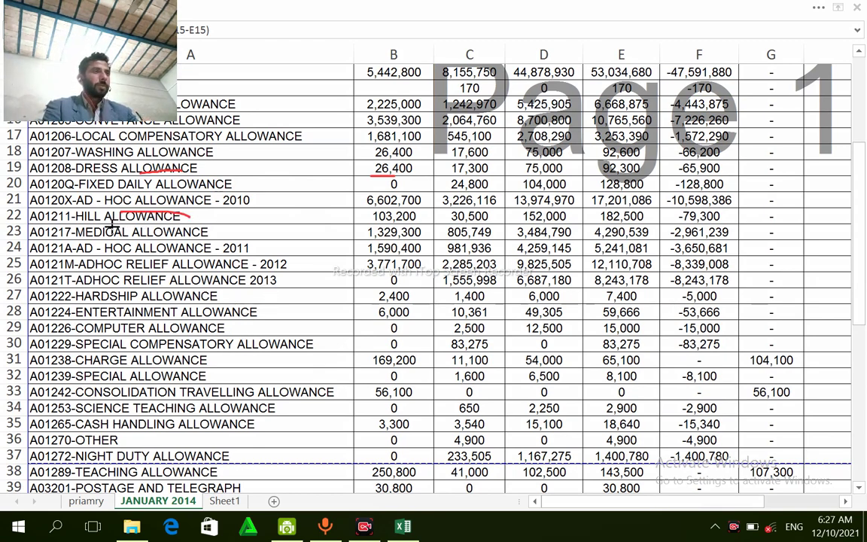
mouse_move(140, 238)
mouse_down()
mouse_move(202, 250)
mouse_move(147, 259)
mouse_move(258, 279)
mouse_up()
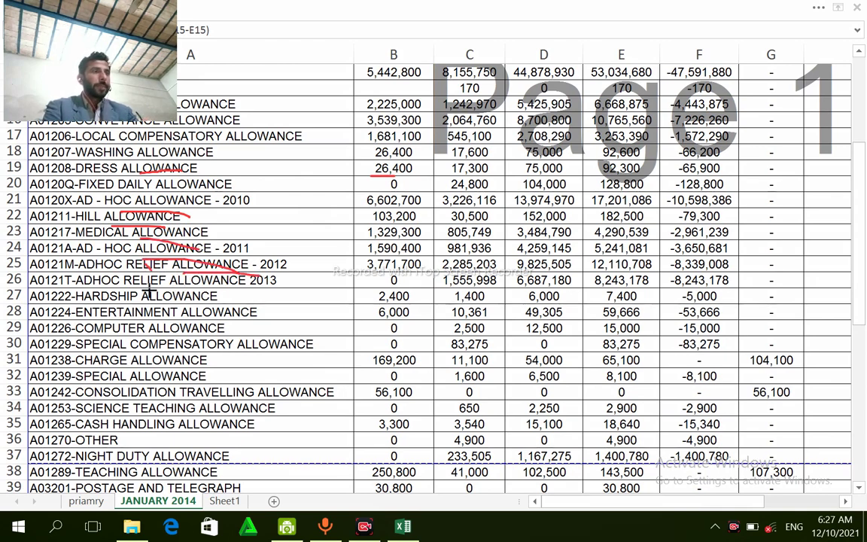
drag(143, 294, 232, 298)
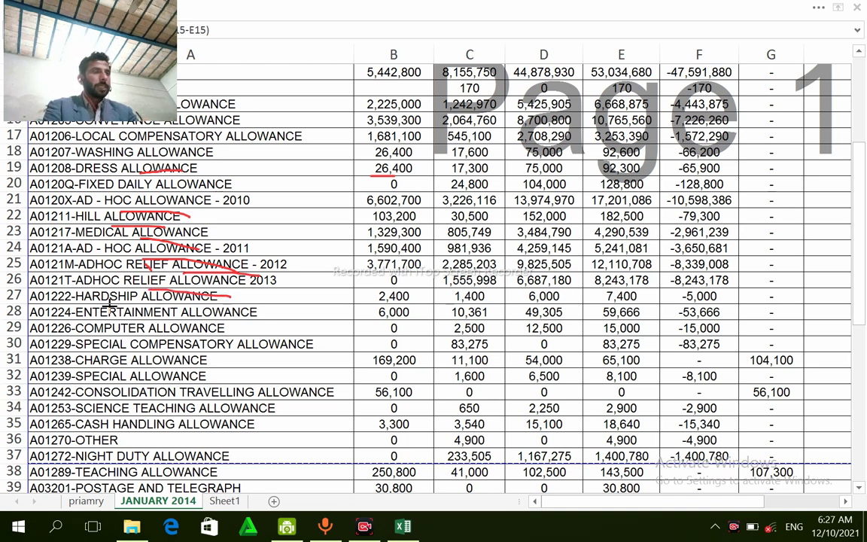
drag(111, 307, 154, 309)
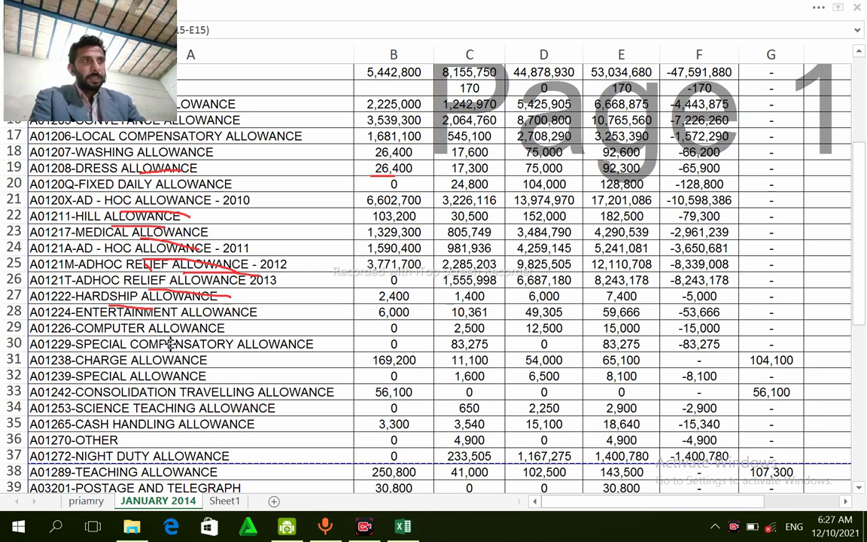
Underline in red the A01238-CHARGE ALLOWANCE name and its Budget Grant, actual, anticipated, Total Expenditure and Surrender amounts.
drag(750, 367, 799, 369)
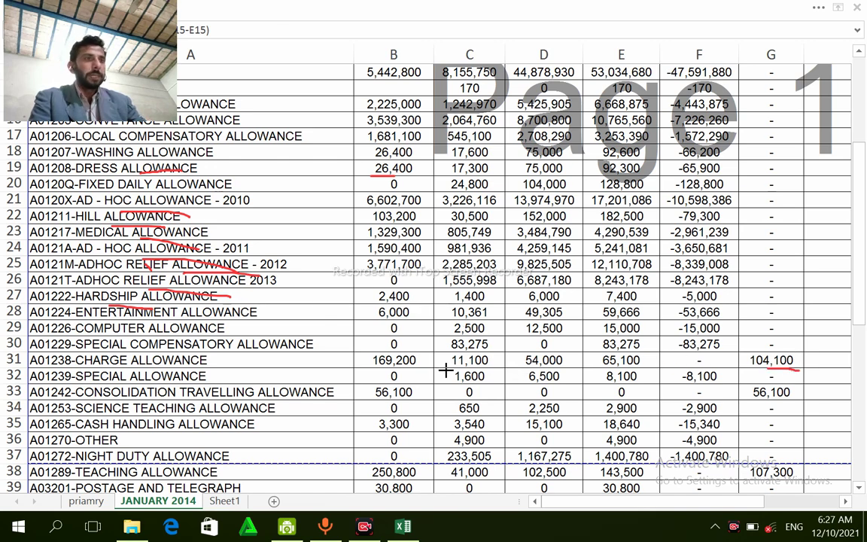
drag(107, 368, 154, 366)
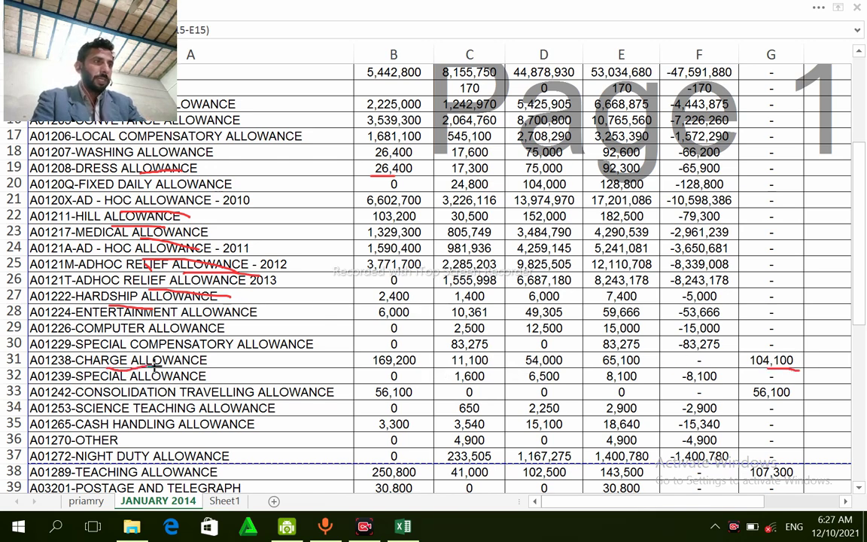
drag(374, 367, 416, 368)
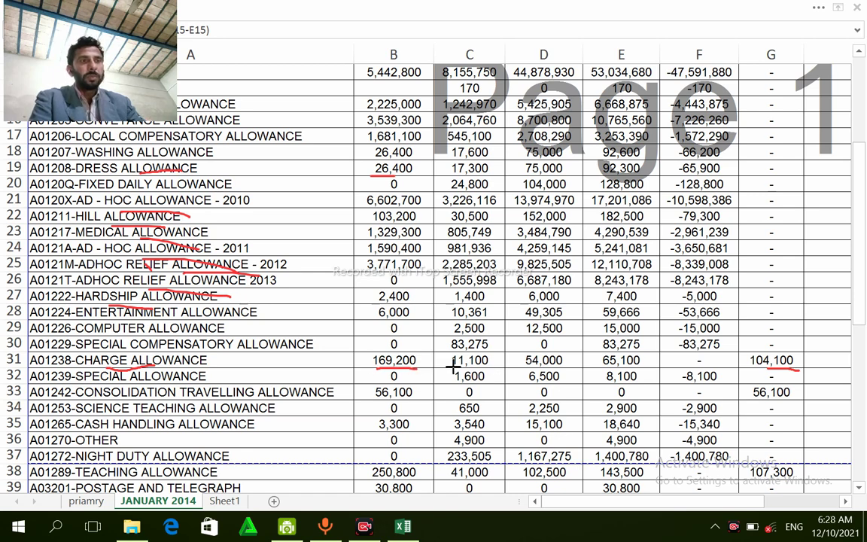
drag(454, 368, 493, 368)
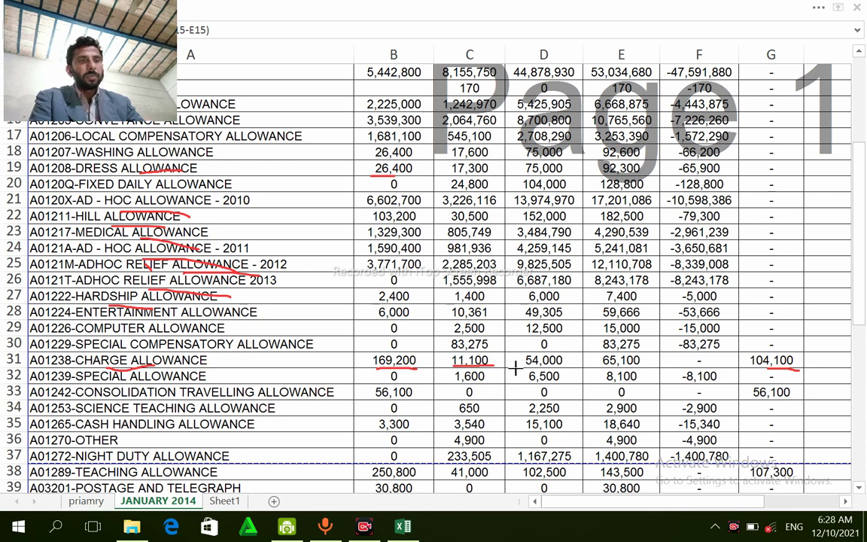
drag(528, 368, 552, 368)
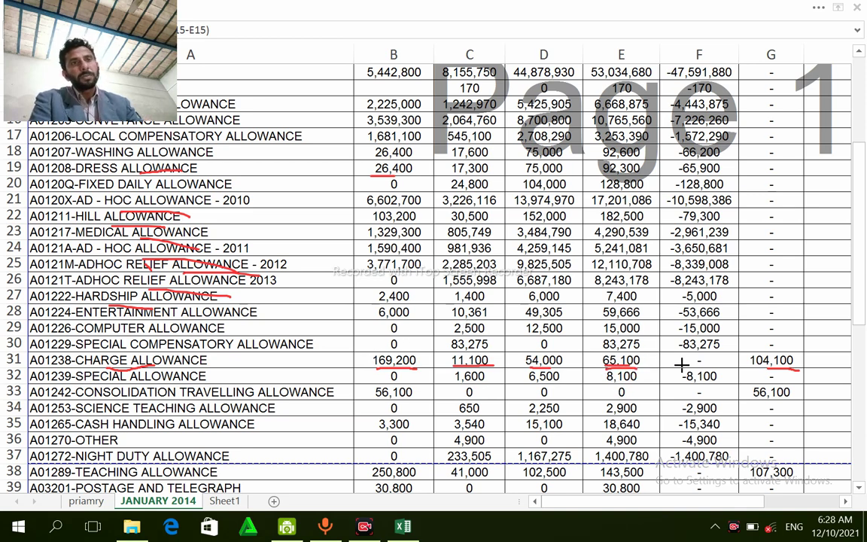
drag(747, 369, 793, 368)
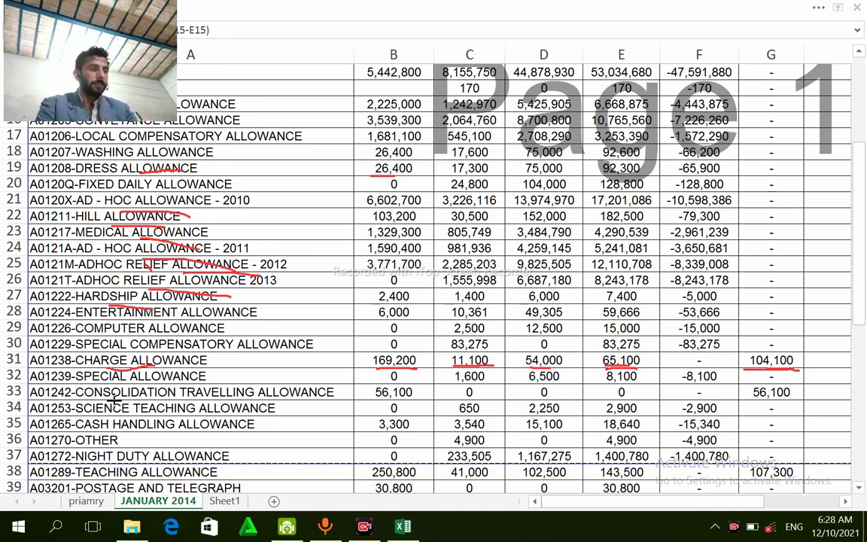
Underline in red the names and key amounts of A01242-CONSOLIDATION TRAVELLING ALLOWANCE and A01289-TEACHING ALLOWANCE, and clear all pen annotations.
drag(112, 398, 252, 380)
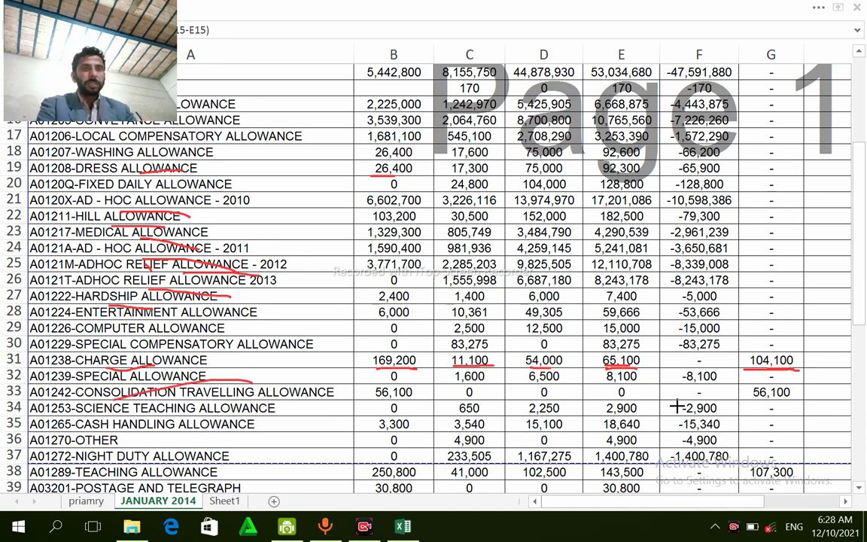
drag(351, 404, 416, 407)
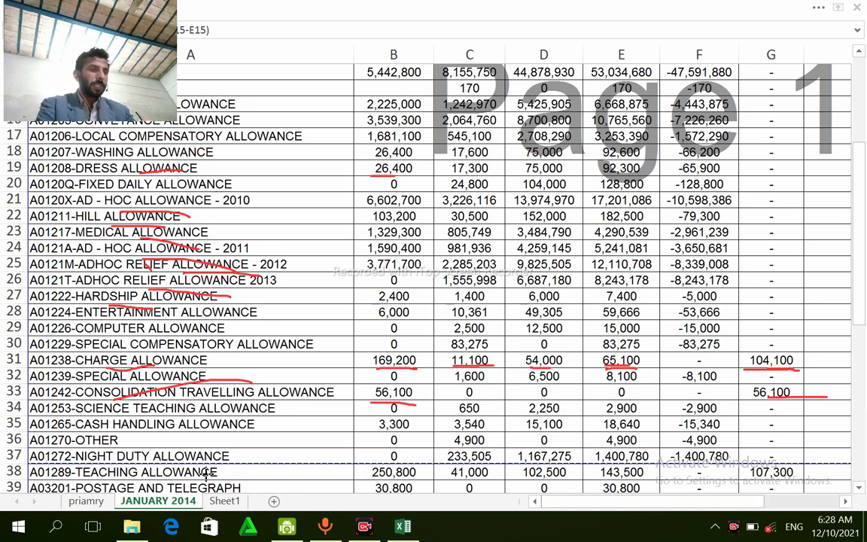
drag(215, 478, 122, 479)
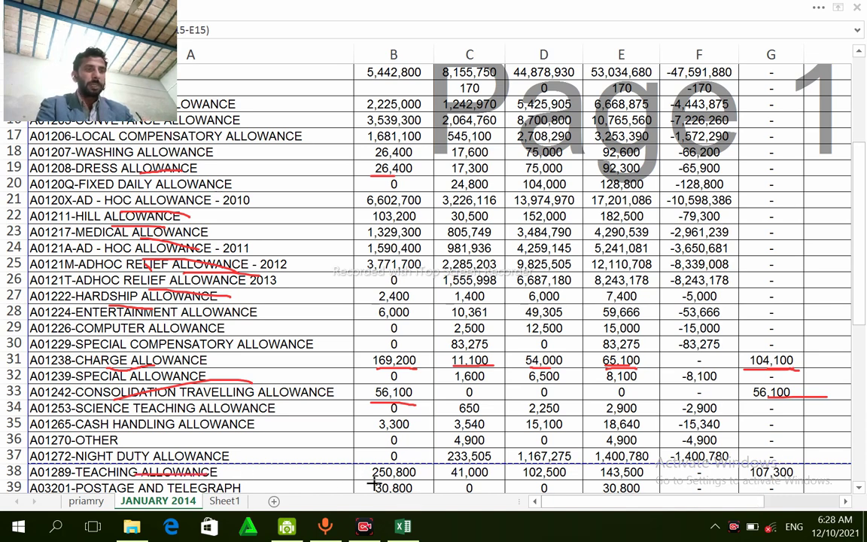
drag(373, 481, 557, 485)
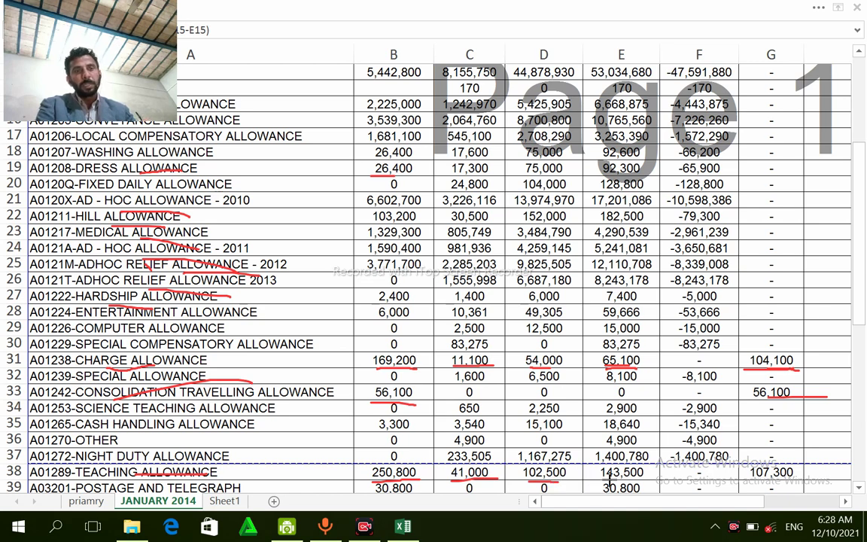
drag(607, 481, 646, 476)
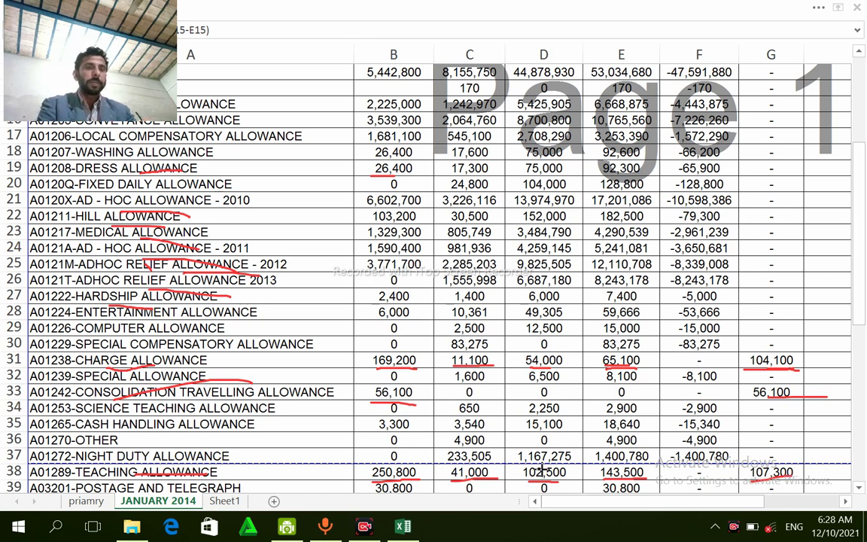
click(551, 505)
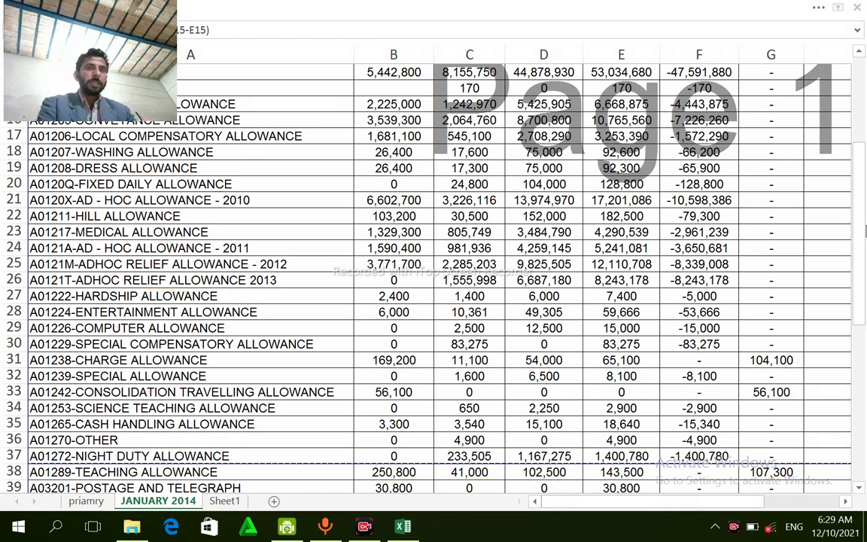
Underline in red the descriptions for postage, telephone, electricity and travelling allowance, plus the Budget Grant of A03805-TRAVELLING ALLOWANCE.
click(860, 228)
drag(865, 279, 863, 410)
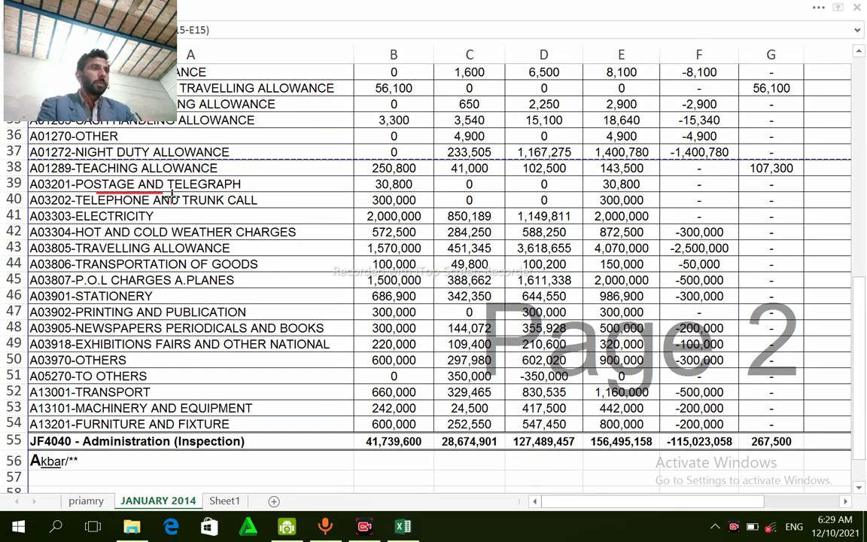
drag(116, 204, 200, 205)
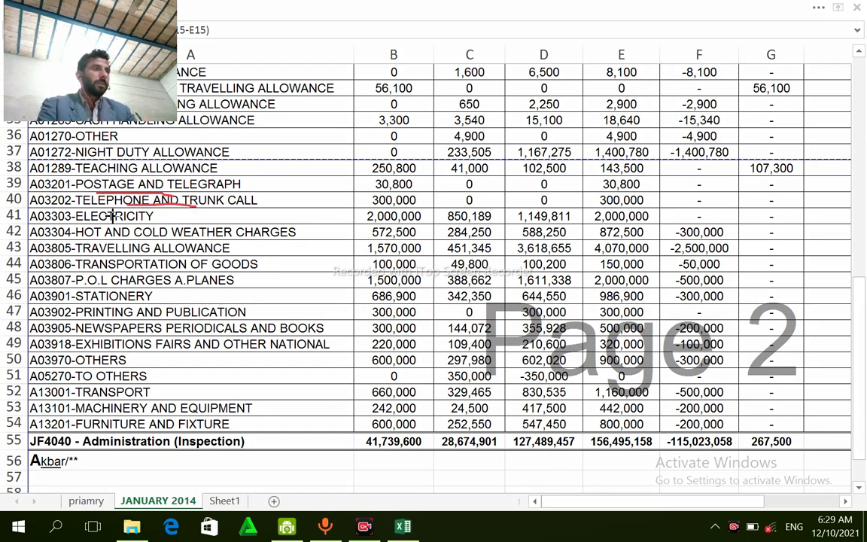
drag(110, 222, 154, 223)
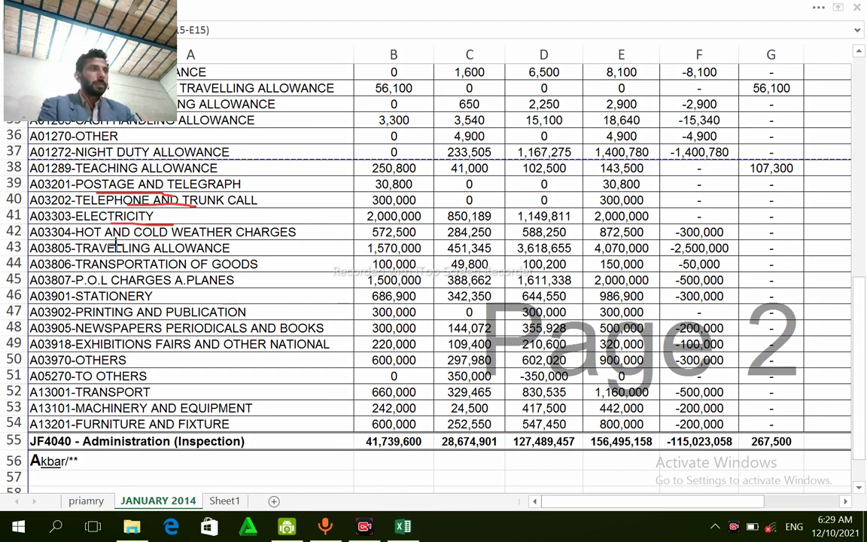
drag(116, 242, 205, 248)
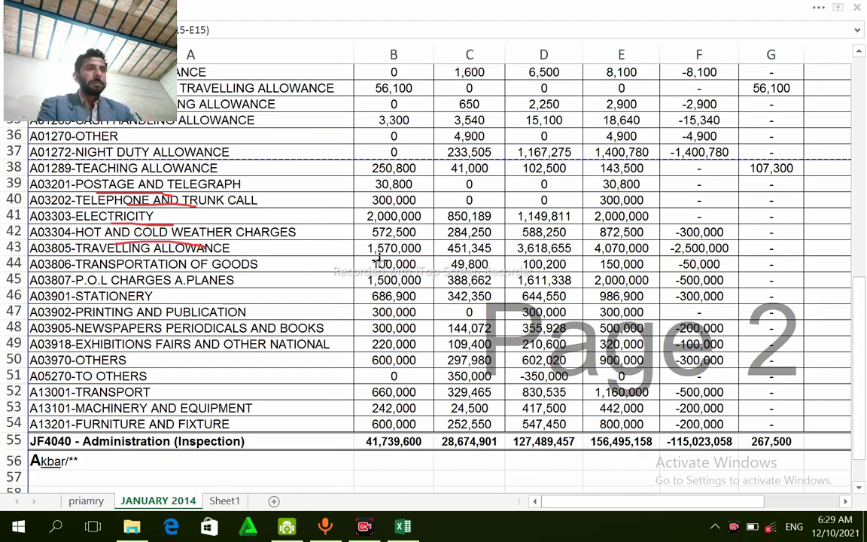
drag(371, 256, 431, 256)
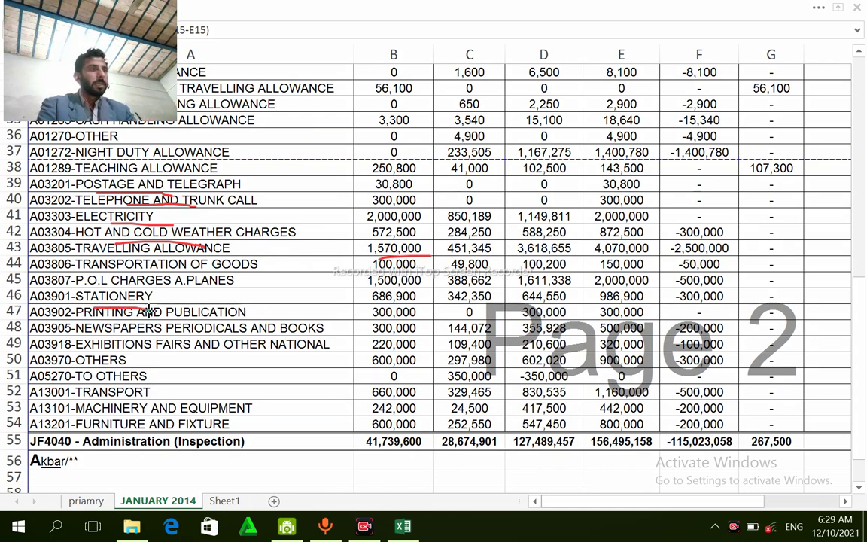
Underline in red the remaining object descriptions from A03901-STATIONERY down to A13201-FURNITURE AND FIXTURE.
drag(171, 298, 241, 304)
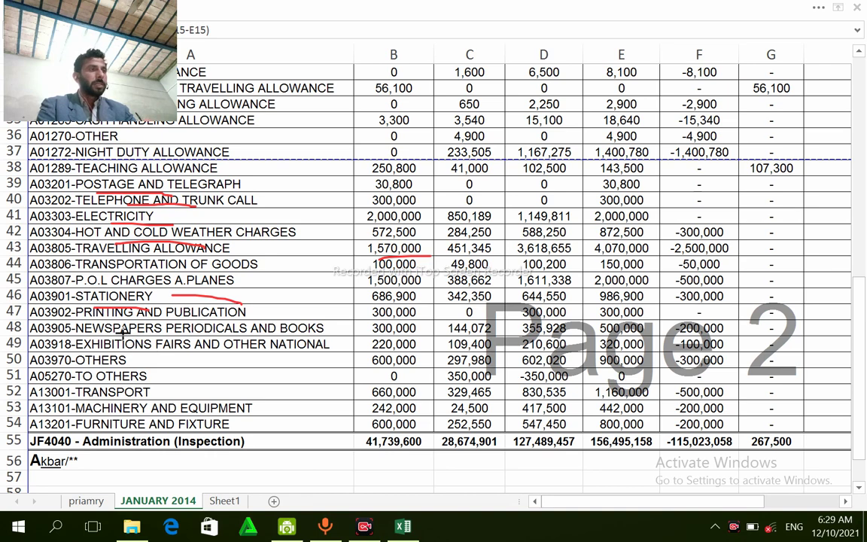
drag(119, 333, 226, 349)
drag(139, 361, 249, 362)
mouse_move(88, 370)
mouse_down()
mouse_move(151, 366)
mouse_move(161, 381)
mouse_move(223, 395)
mouse_up()
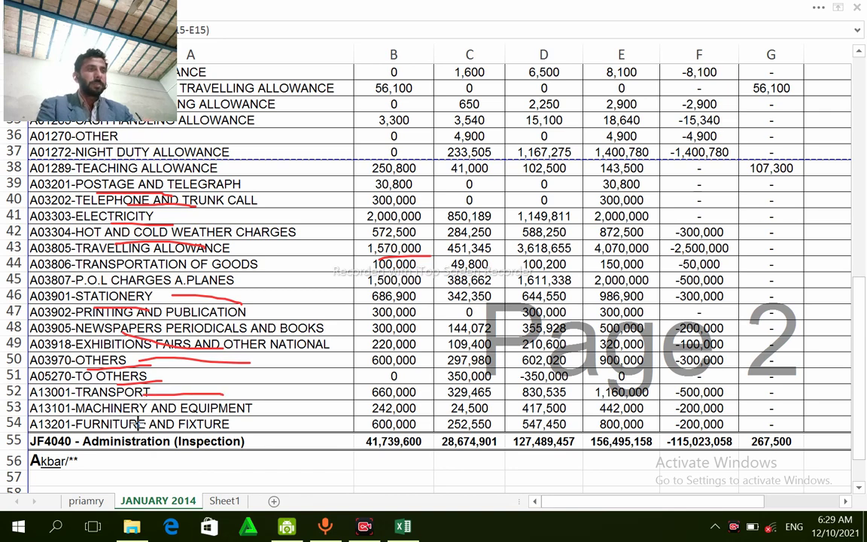
mouse_move(138, 424)
mouse_down()
mouse_move(212, 413)
mouse_move(149, 427)
mouse_up()
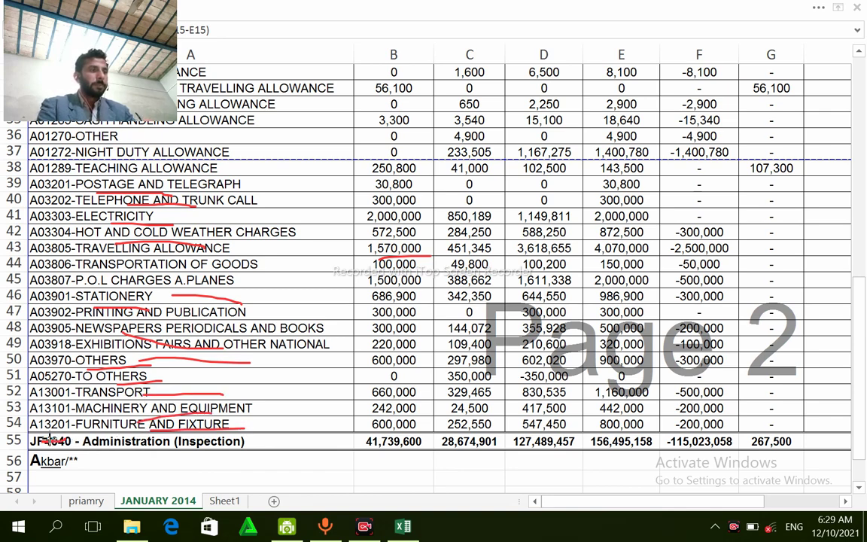
Scribble in red over the code before Administration (Inspection) in row 55 and mark the name in row 56.
drag(47, 439, 32, 444)
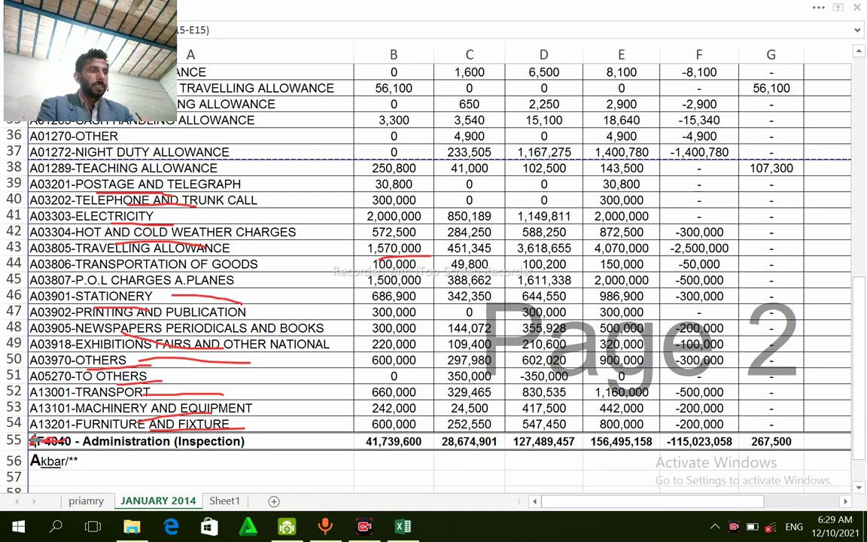
mouse_move(33, 441)
mouse_down()
mouse_move(68, 449)
mouse_move(35, 458)
mouse_up()
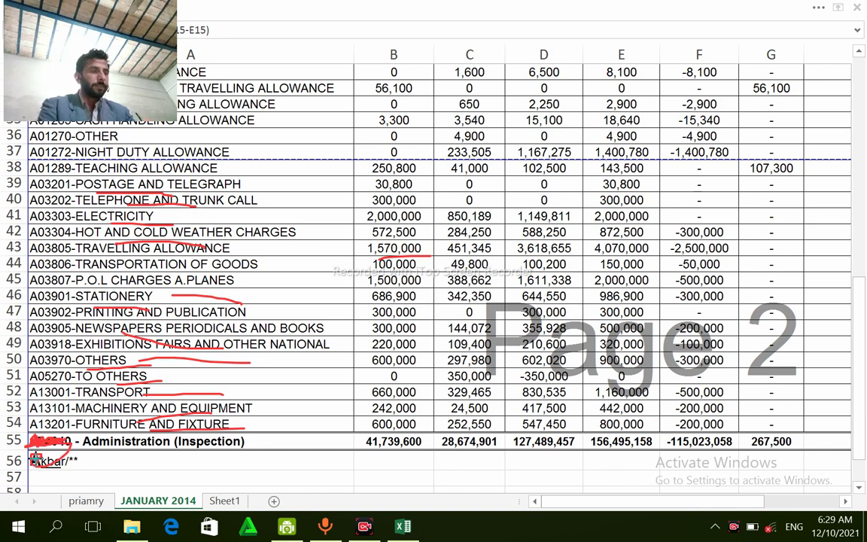
drag(35, 457, 43, 457)
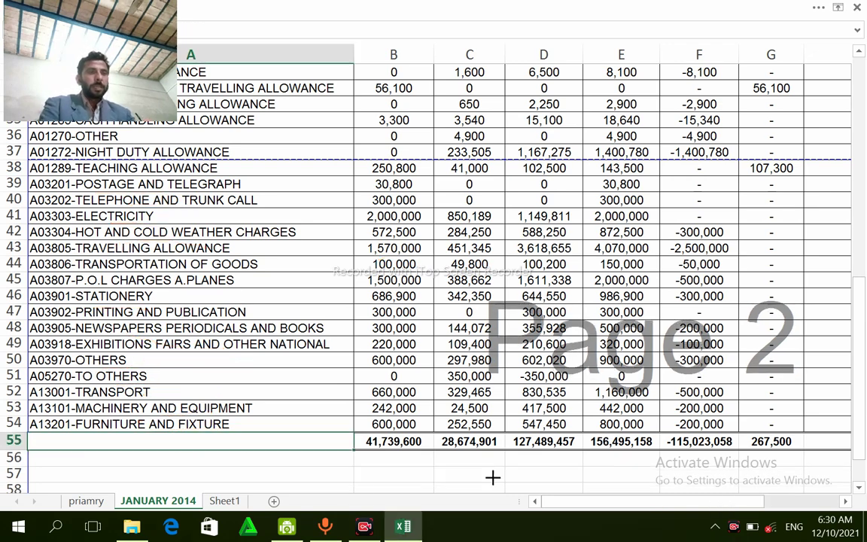
Underline in red the blank label cell of total row 55 and its totals across columns B to F.
drag(88, 438, 229, 426)
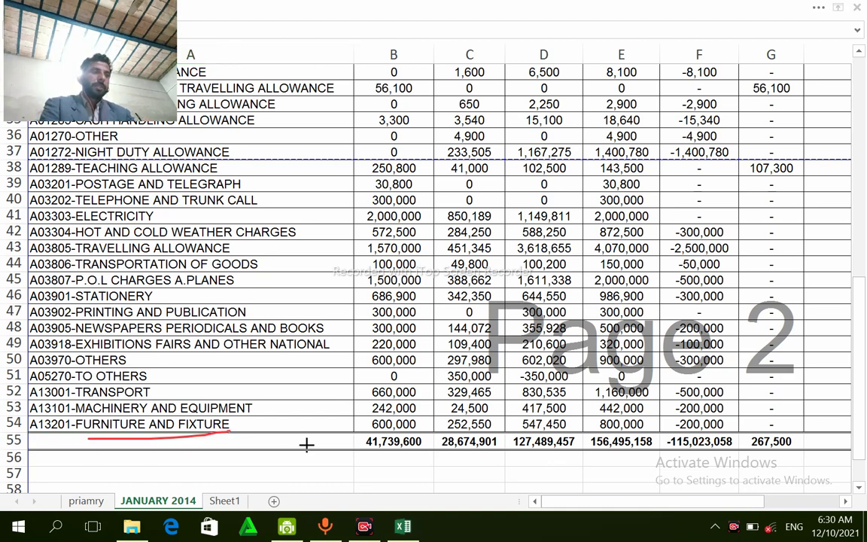
drag(380, 458, 421, 454)
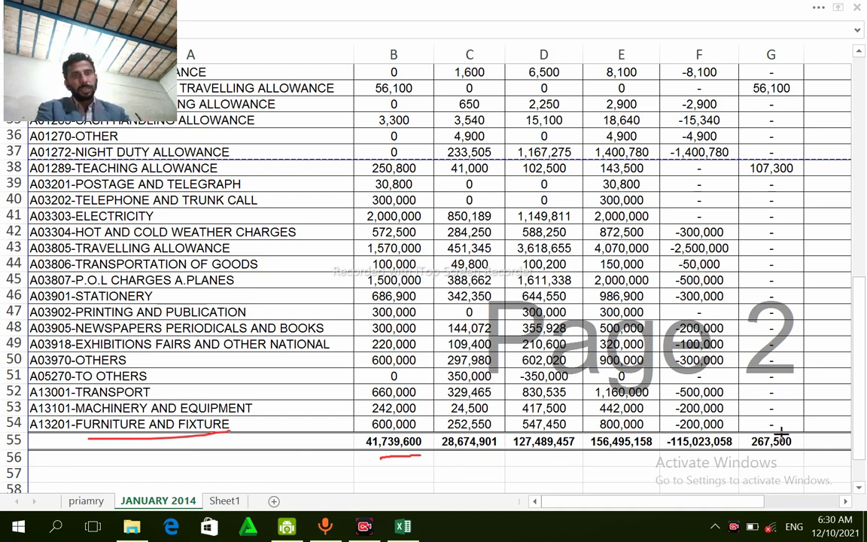
drag(464, 462, 536, 455)
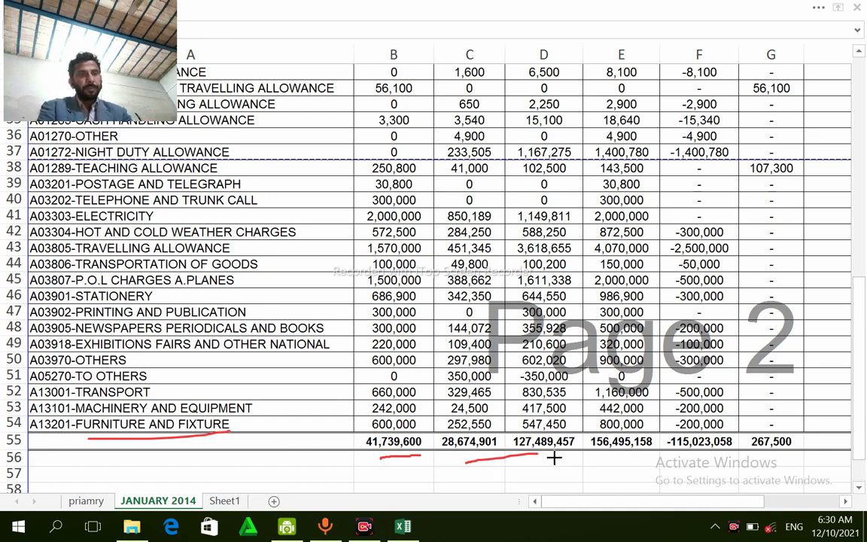
drag(550, 458, 603, 451)
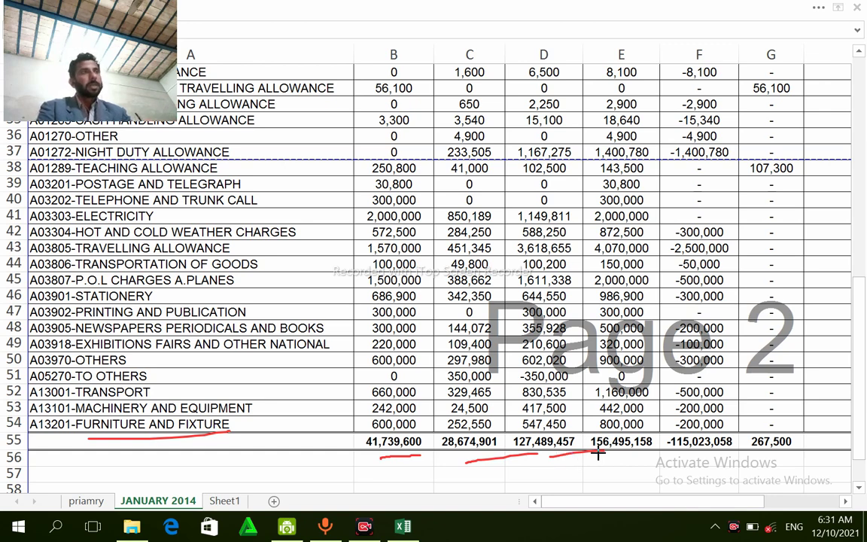
drag(603, 455, 663, 456)
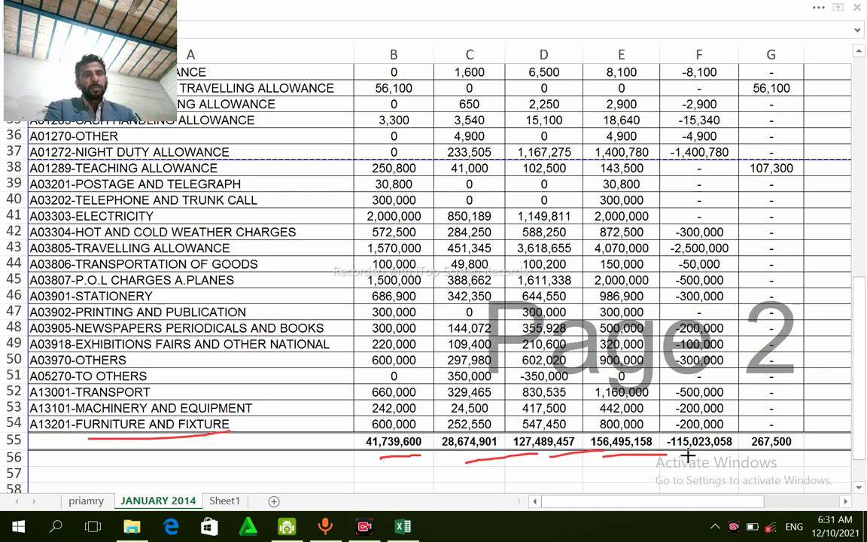
drag(687, 455, 720, 454)
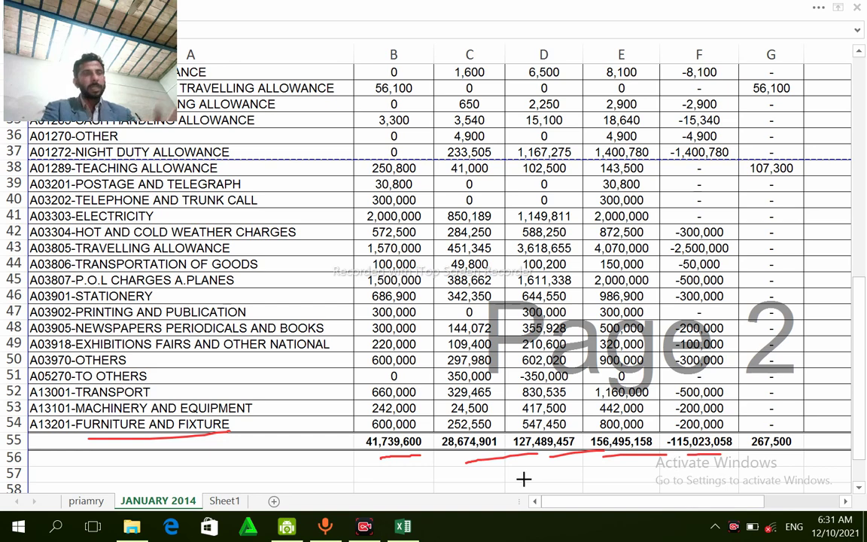
Underline in red the Budget Grant and Surrender totals in row 55, and bracket the Surrender column from row 33 to row 37.
drag(345, 457, 380, 458)
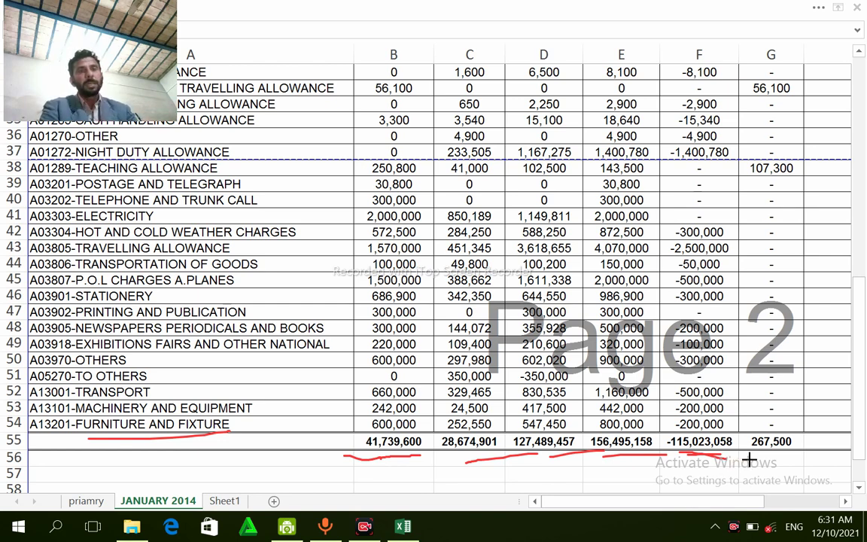
drag(749, 455, 789, 451)
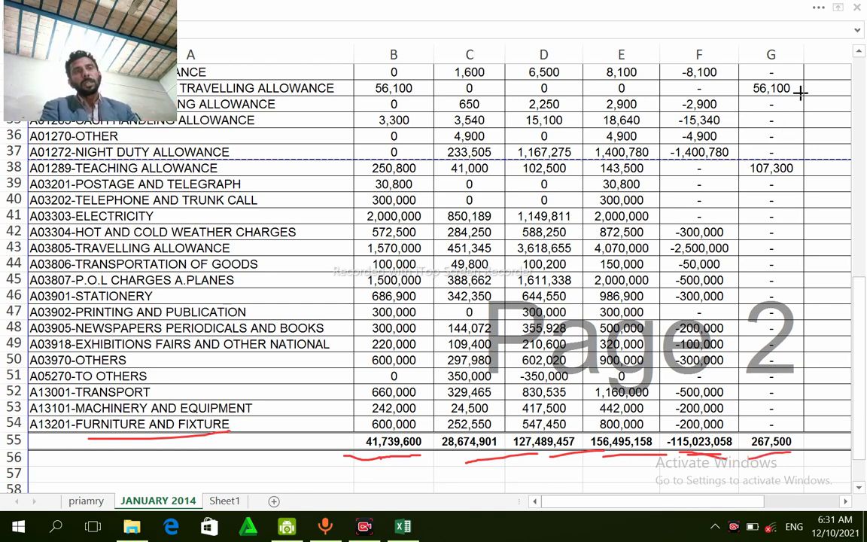
drag(800, 91, 794, 150)
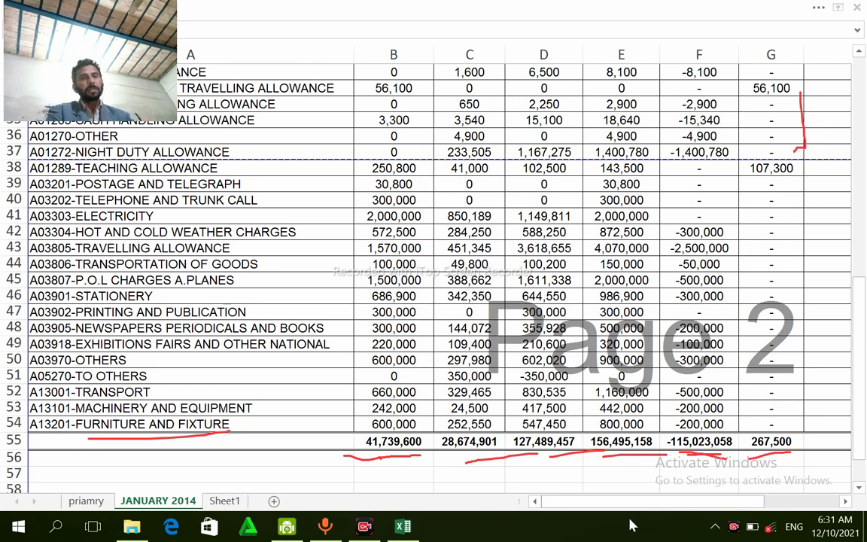